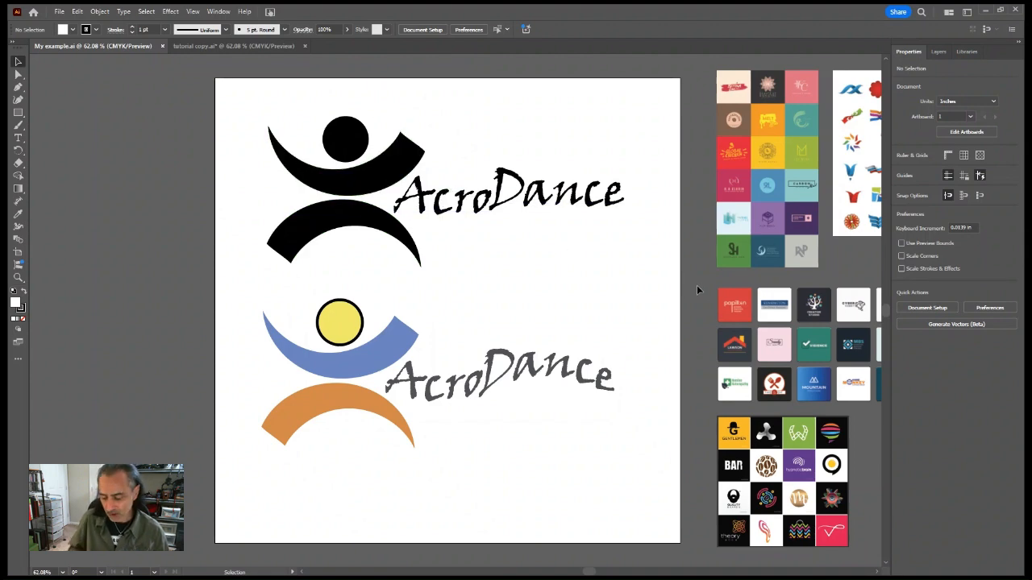
# - Examine the two AcroDance logo versions and the reference logo sheets beside the artboard
pyautogui.press('space')
pyautogui.moveTo(710, 291); pyautogui.dragTo(520, 290)
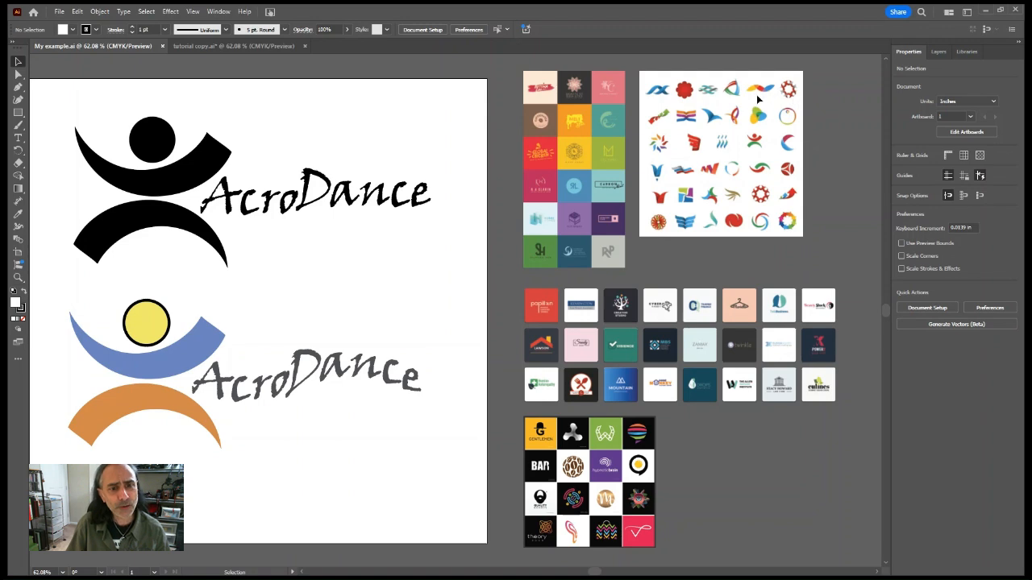
pyautogui.hotkey('ctrl', '=')
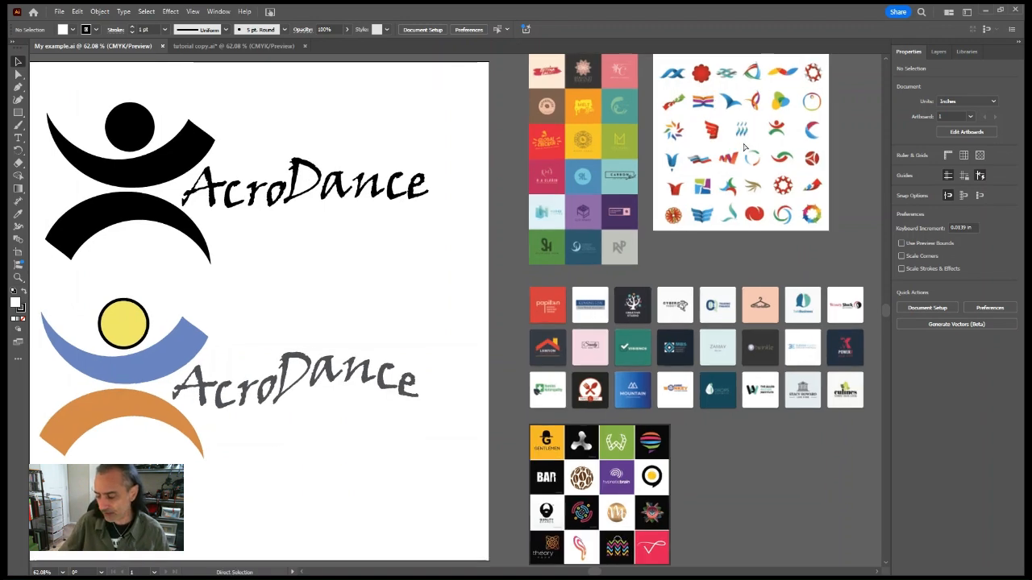
pyautogui.hotkey('ctrl', '=')
pyautogui.press('=')
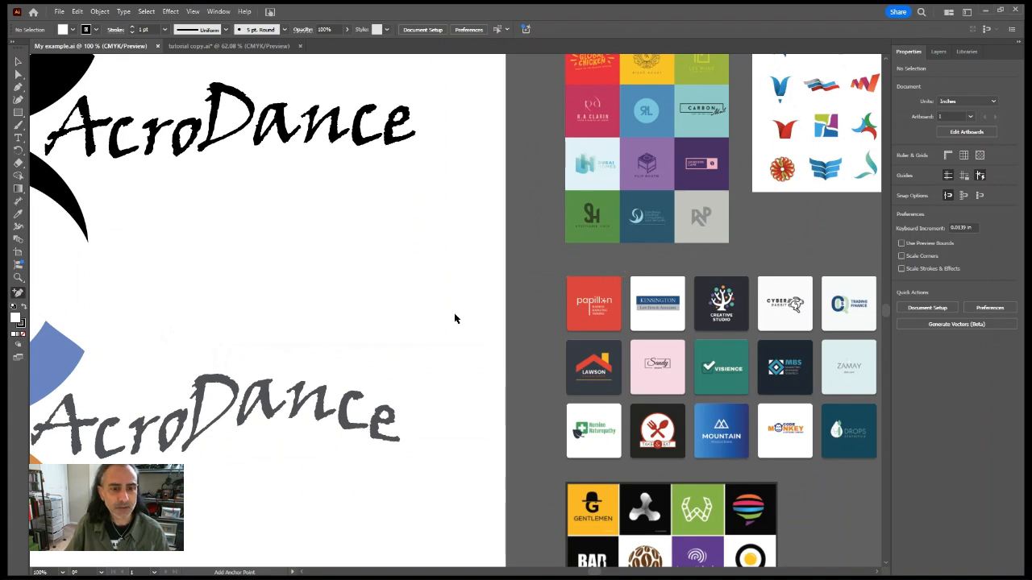
pyautogui.moveTo(737, 218); pyautogui.dragTo(583, 297)
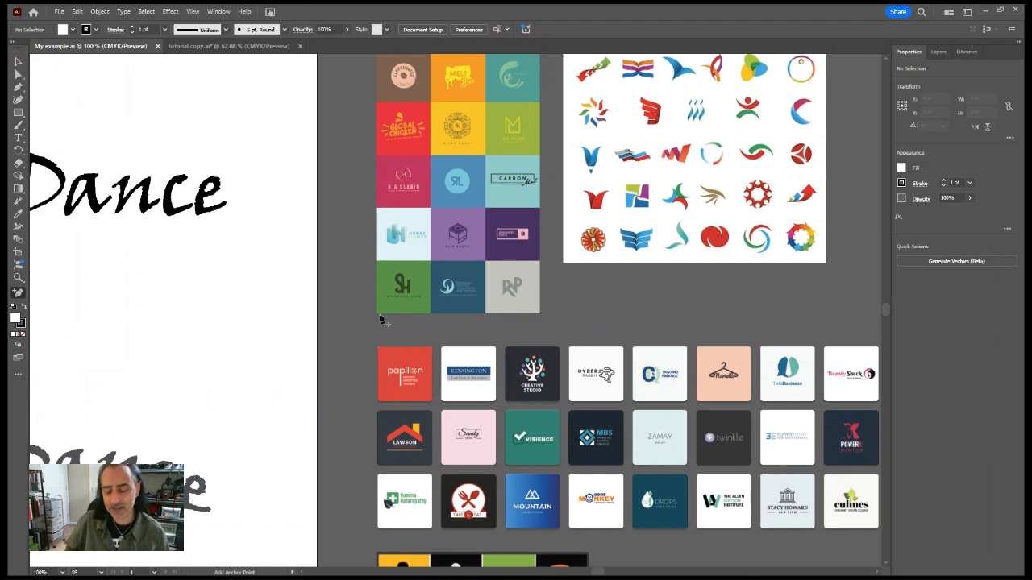
pyautogui.moveTo(262, 298); pyautogui.dragTo(798, 300)
pyautogui.moveTo(506, 225); pyautogui.dragTo(582, 248)
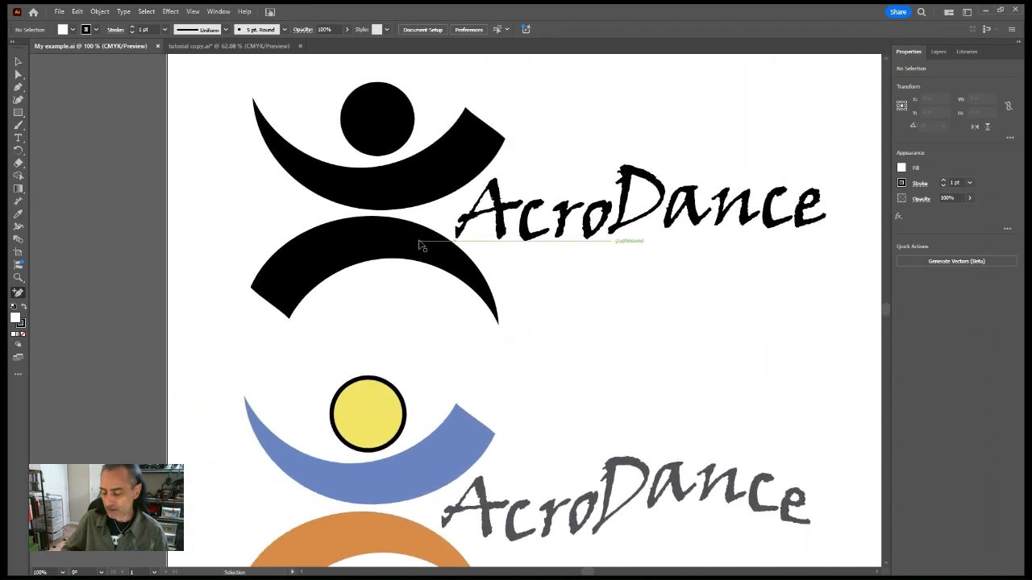
pyautogui.hotkey('ctrl', '-')
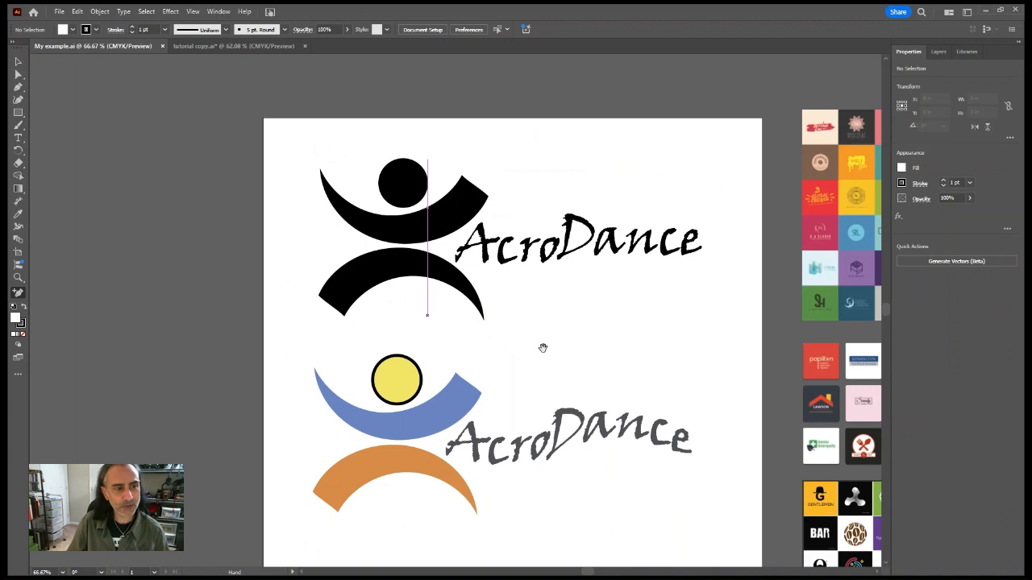
pyautogui.moveTo(541, 346); pyautogui.dragTo(537, 301)
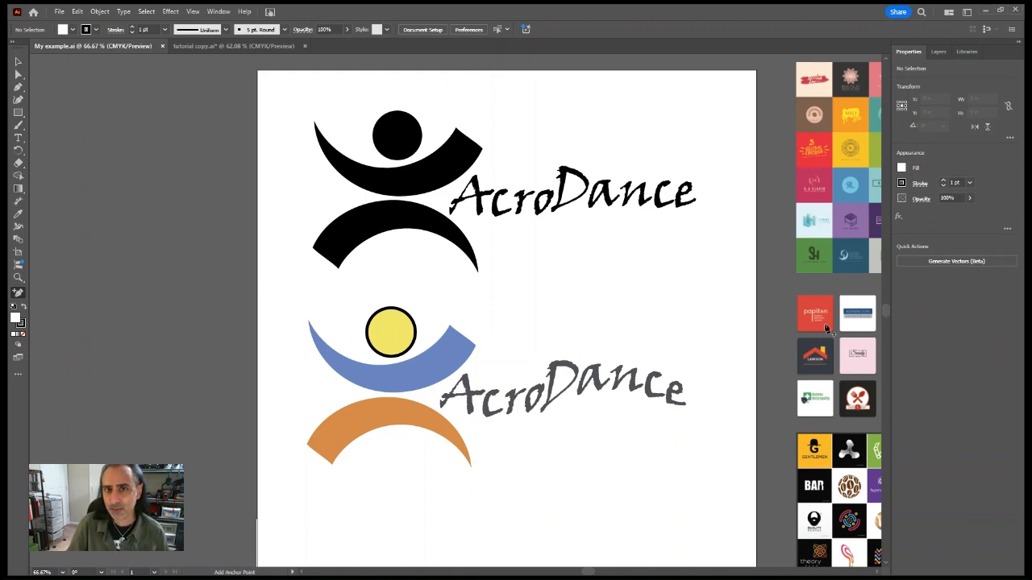
# - Switch to the tutorial copy document and place a duplicate of the white sheet of colorful logos on the artboard
pyautogui.click(231, 46)
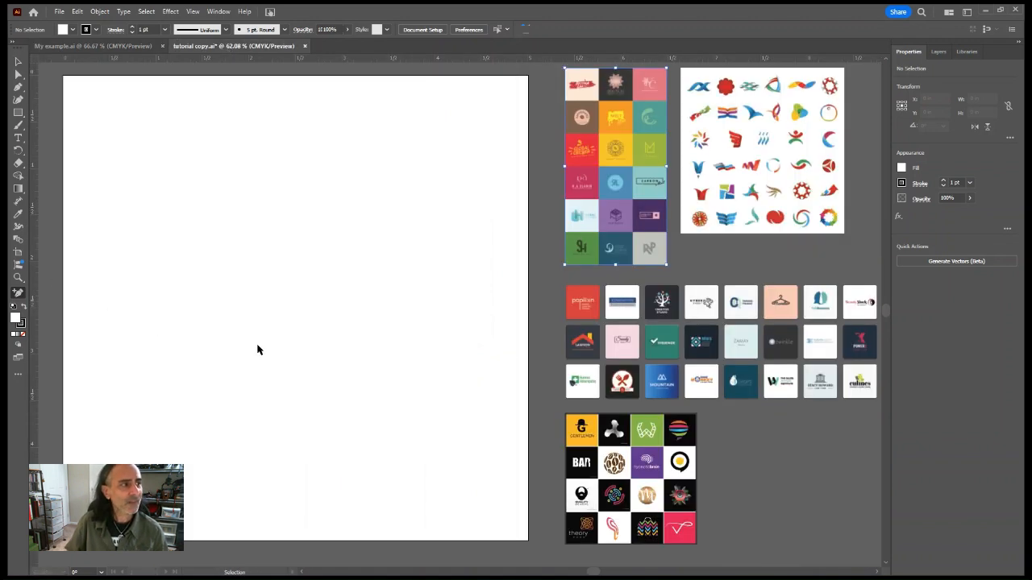
pyautogui.click(574, 254)
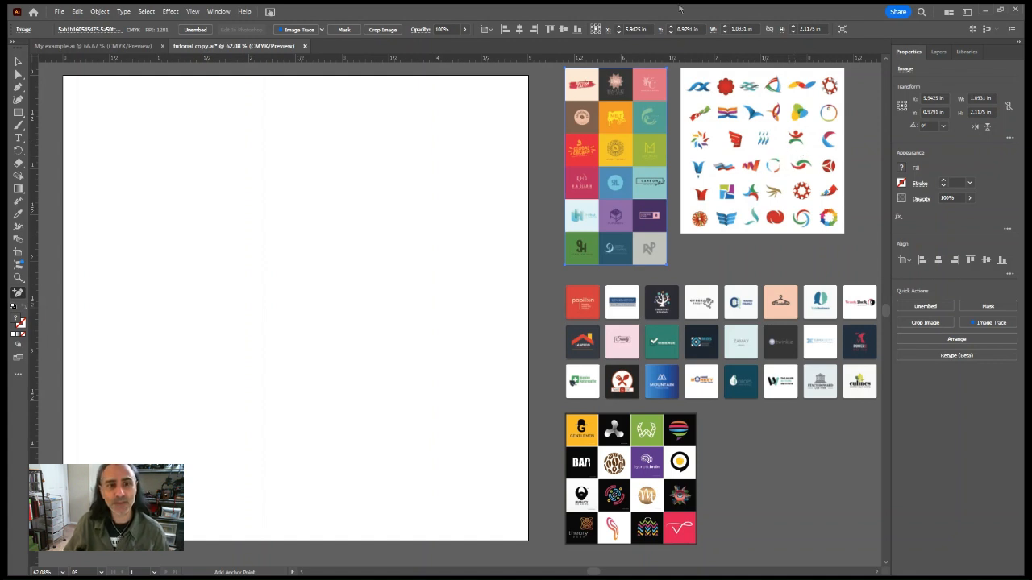
pyautogui.click(19, 62)
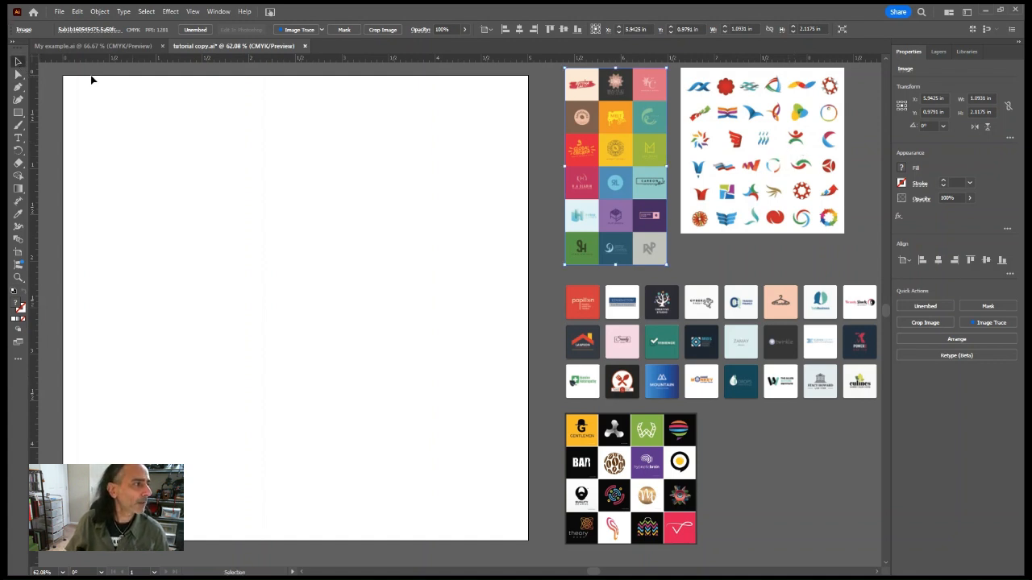
pyautogui.click(771, 138)
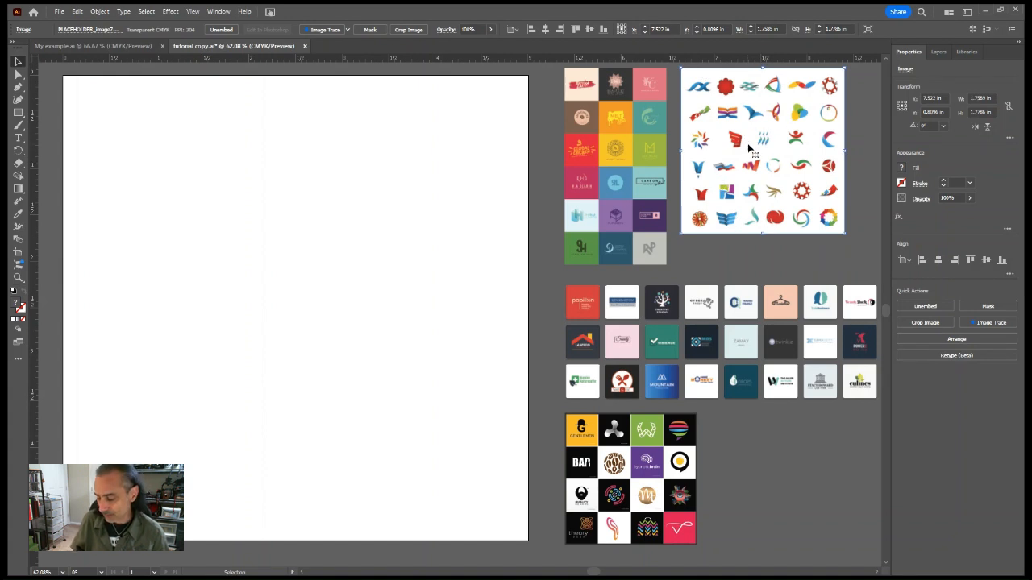
pyautogui.moveTo(754, 166); pyautogui.dragTo(274, 300)
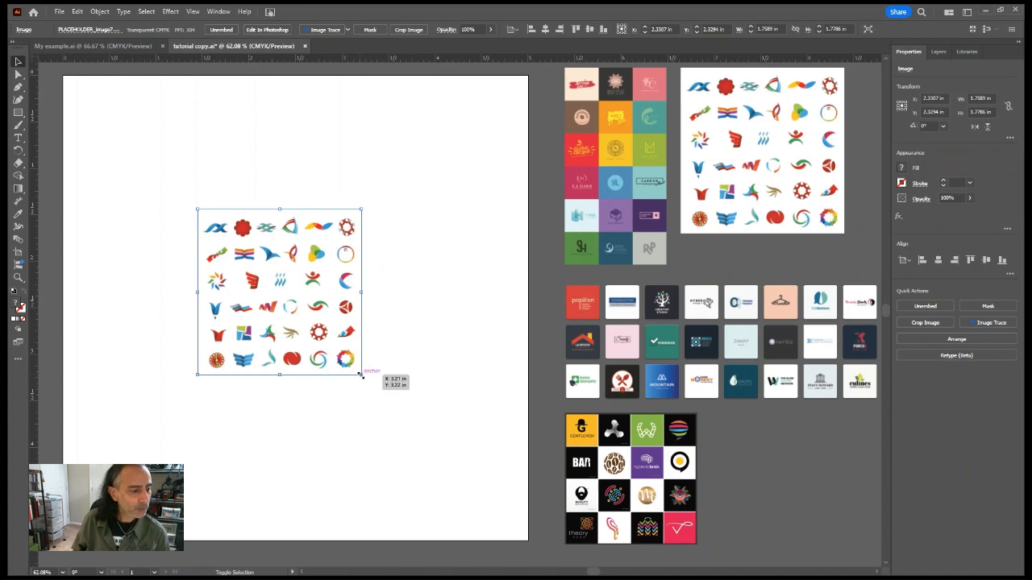
# - Enlarge the duplicated logo sheet proportionally to about 4.55 × 4.60 in so it nearly fills the artboard
pyautogui.moveTo(360, 375); pyautogui.dragTo(535, 501)
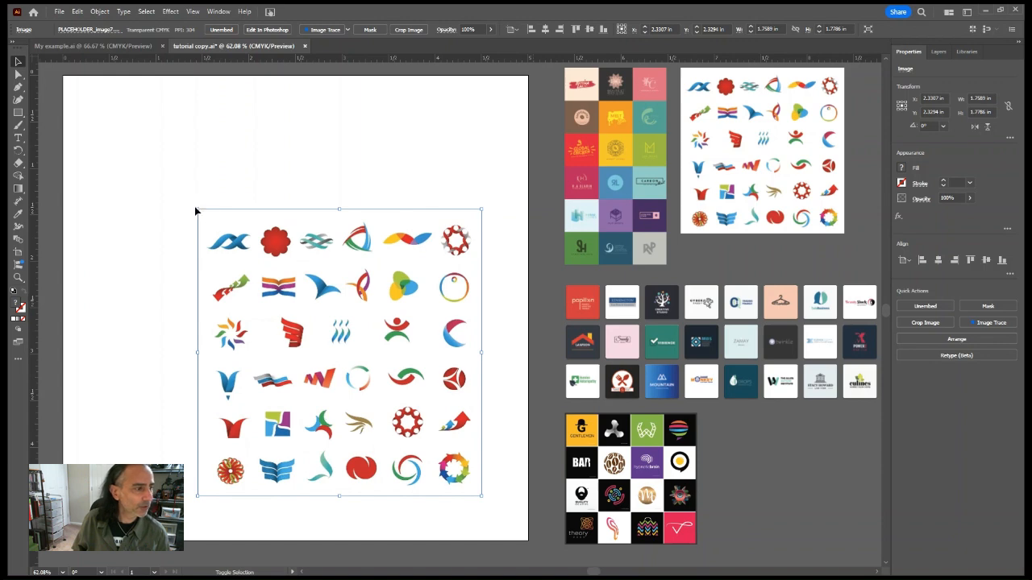
pyautogui.moveTo(198, 210); pyautogui.dragTo(74, 83)
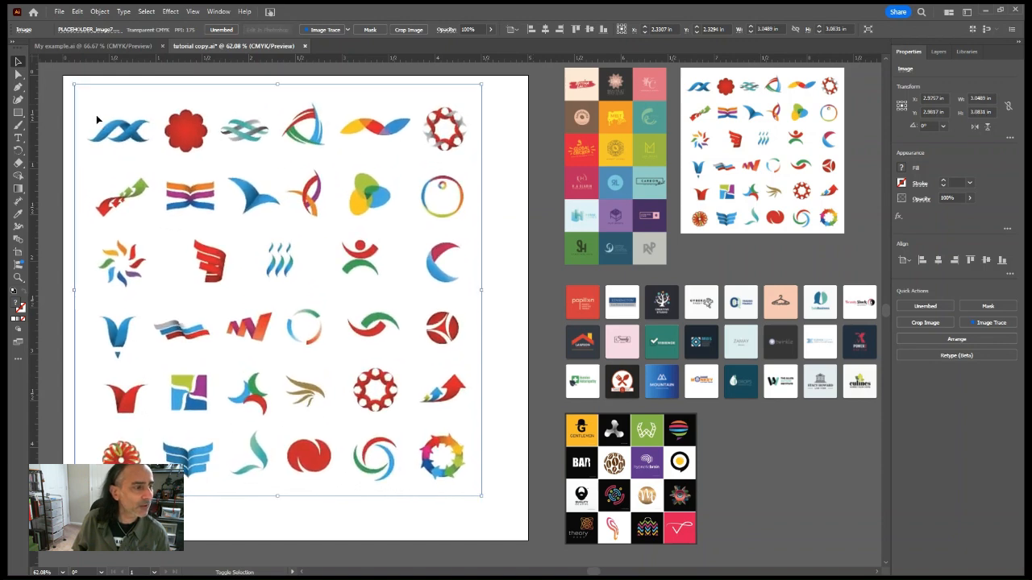
pyautogui.moveTo(481, 496); pyautogui.dragTo(498, 517)
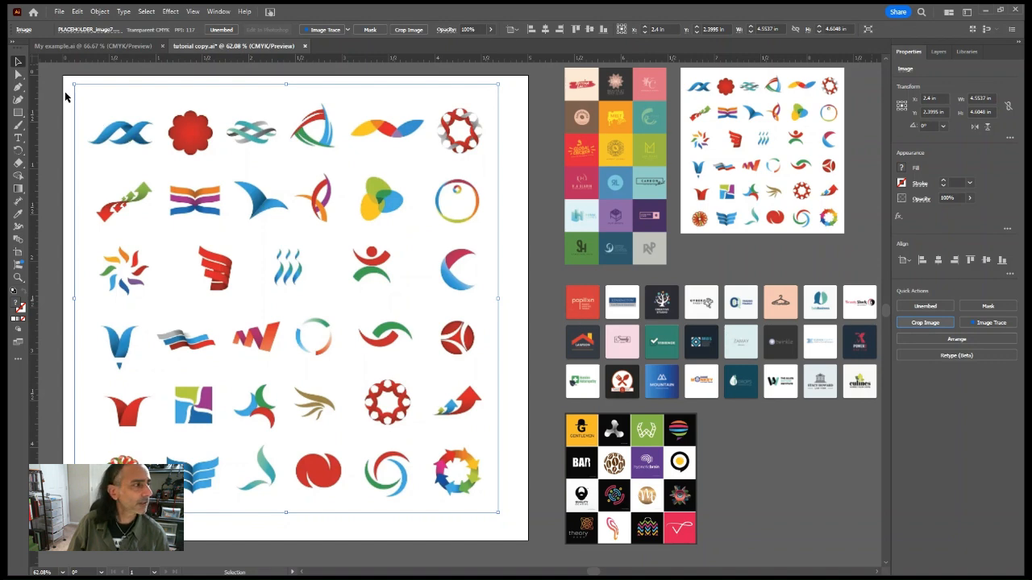
# - Crop the enlarged sheet to just the red-and-green figure logo, about 0.61 × 0.60 in
pyautogui.click(926, 322)
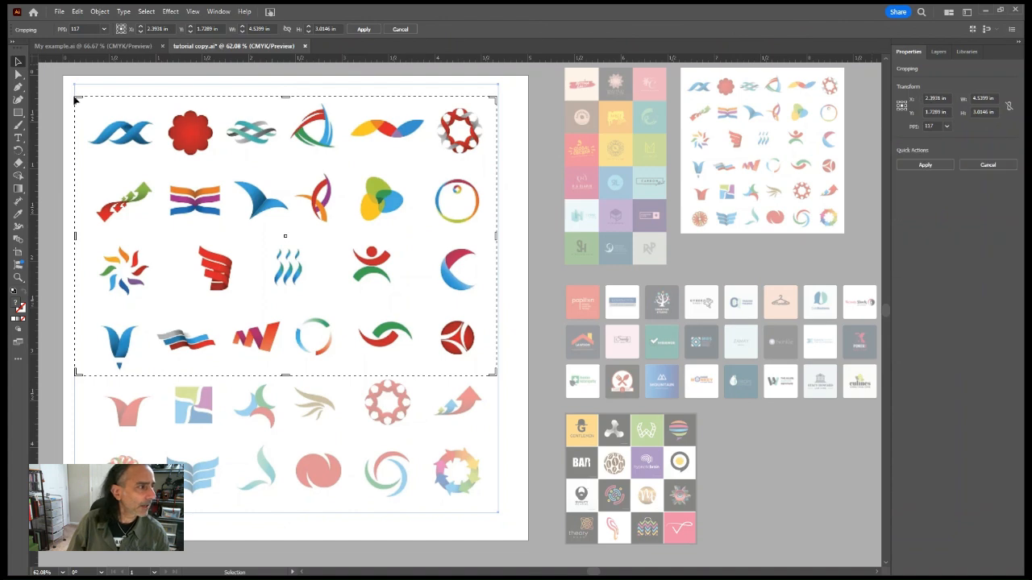
pyautogui.moveTo(78, 100); pyautogui.dragTo(343, 239)
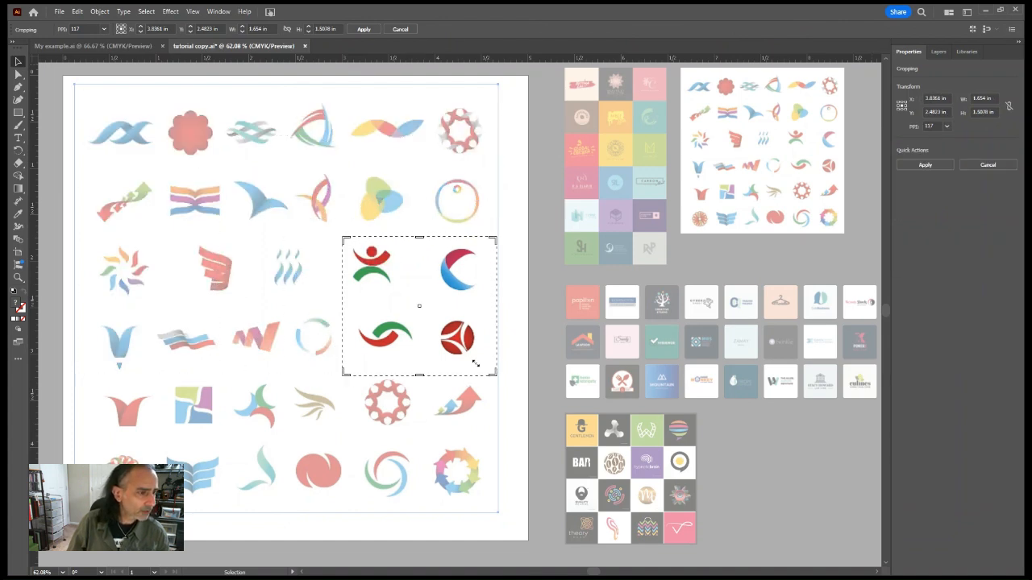
pyautogui.moveTo(495, 376); pyautogui.dragTo(399, 292)
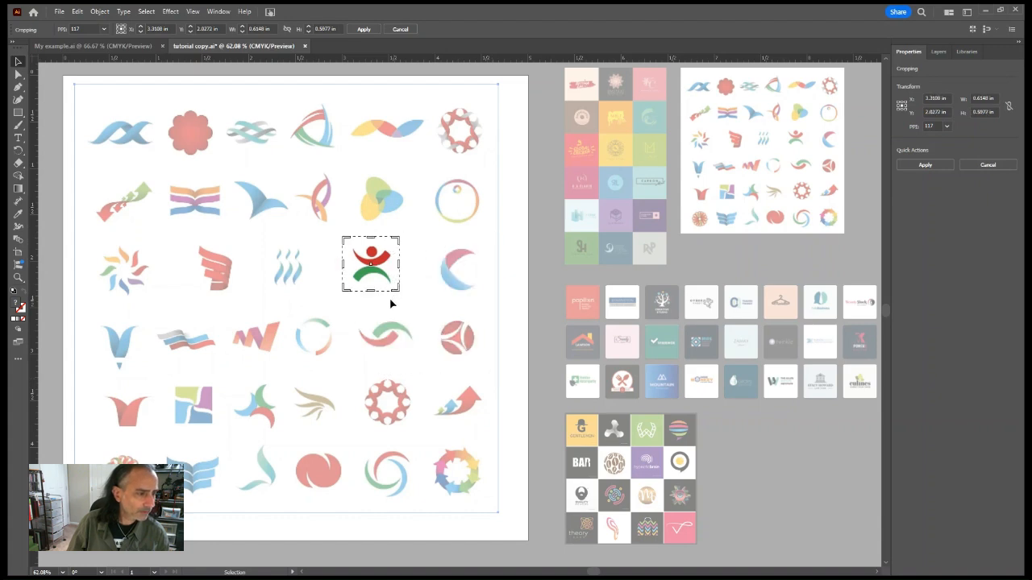
pyautogui.click(362, 29)
# - Move the cropped figure logo to the artboard's upper-left corner and scale it to about 4.97 × 4.77 in
pyautogui.moveTo(364, 252); pyautogui.dragTo(88, 93)
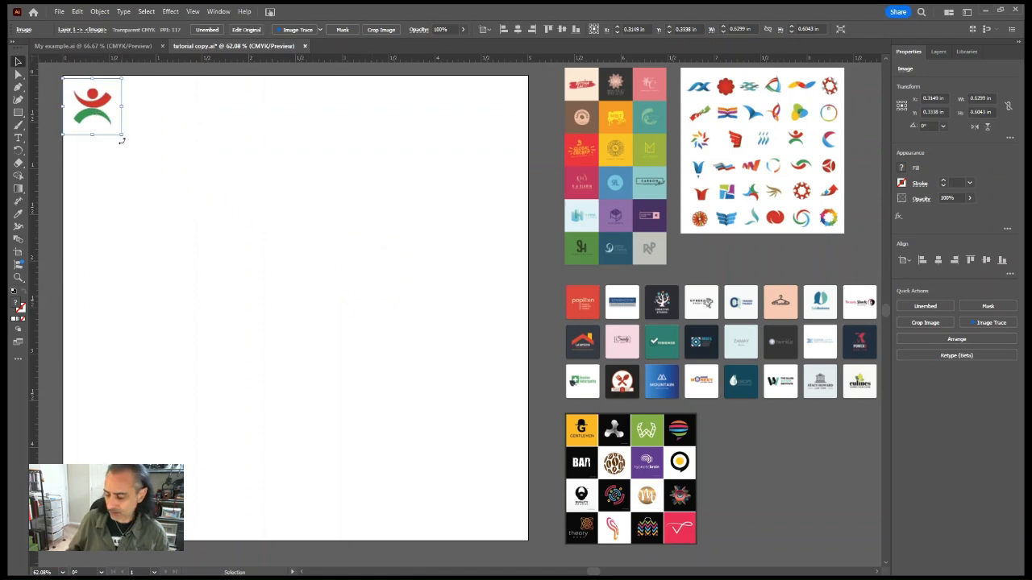
pyautogui.moveTo(121, 139); pyautogui.dragTo(527, 545)
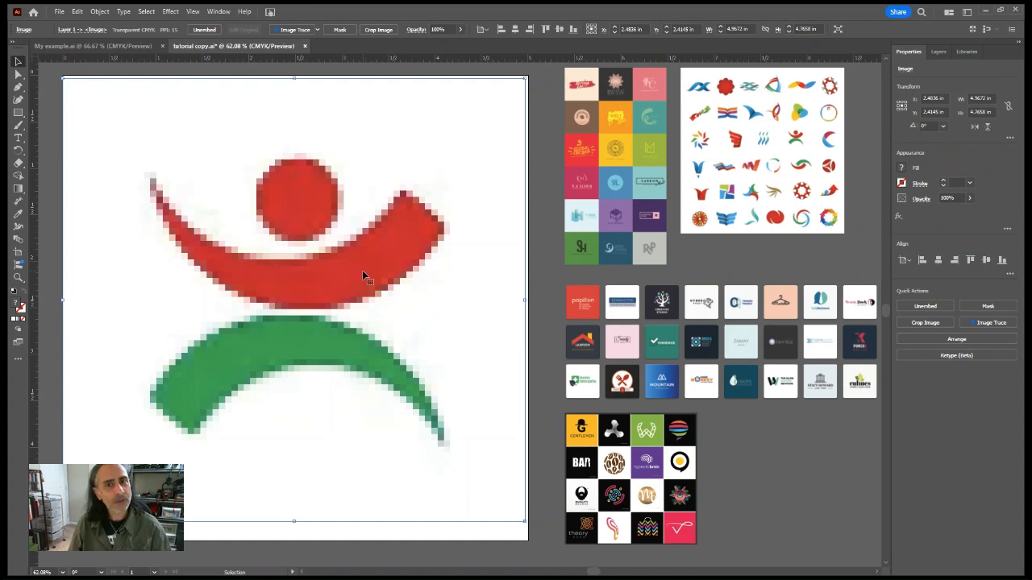
# - Create a new layer above Layer 1 and move the cropped figure image into it
pyautogui.click(938, 51)
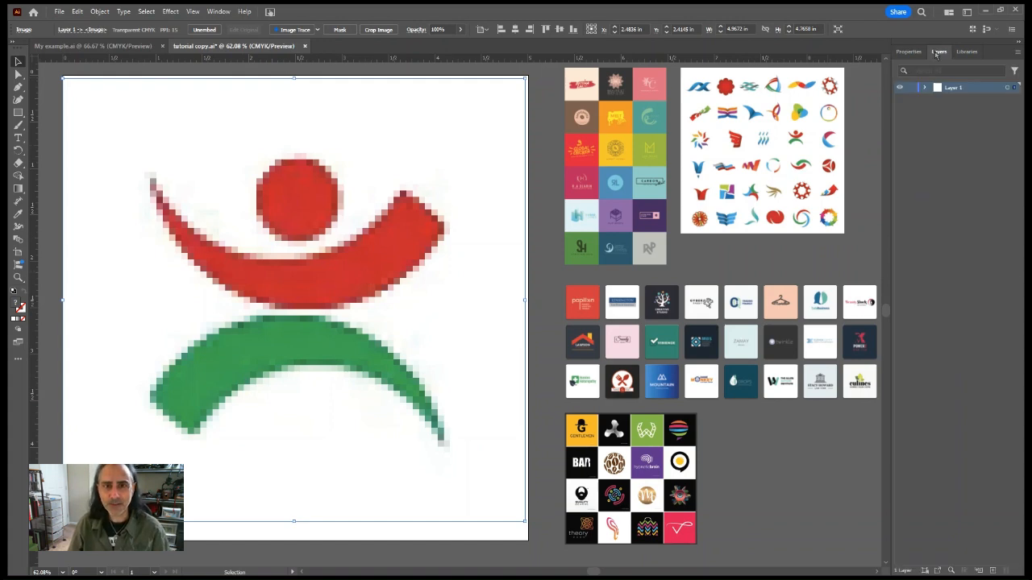
pyautogui.click(925, 87)
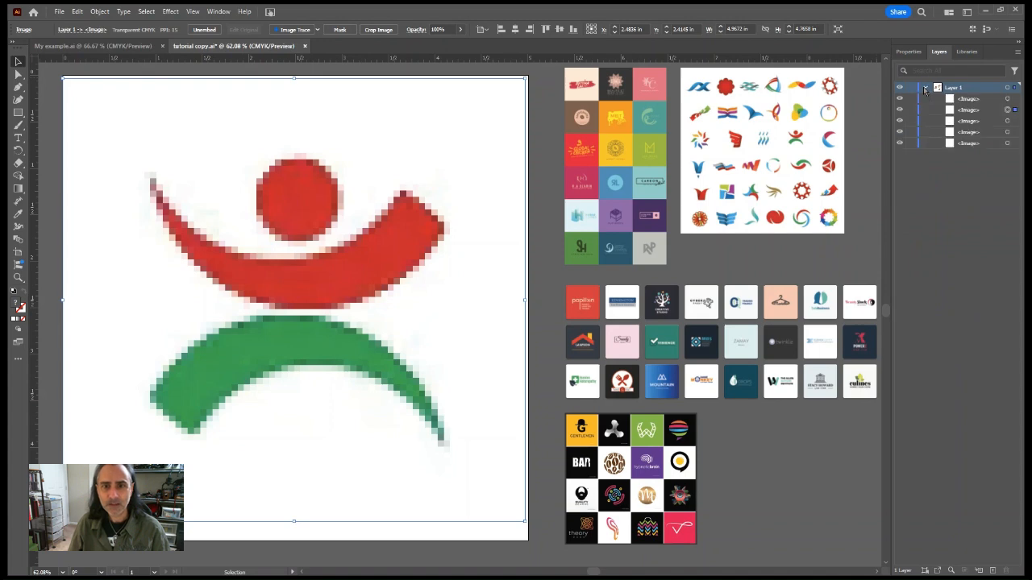
pyautogui.click(964, 112)
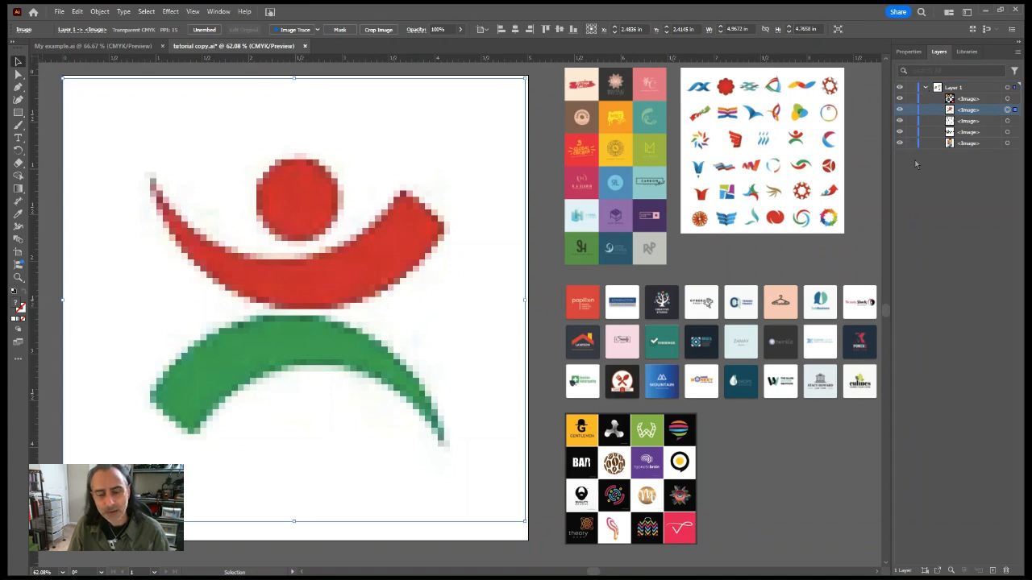
pyautogui.click(940, 88)
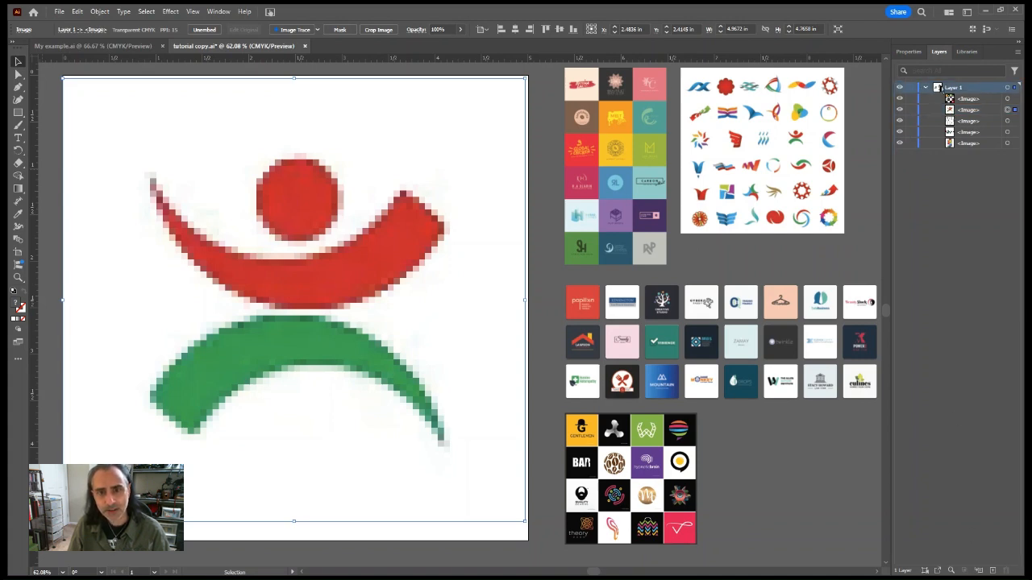
pyautogui.click(992, 570)
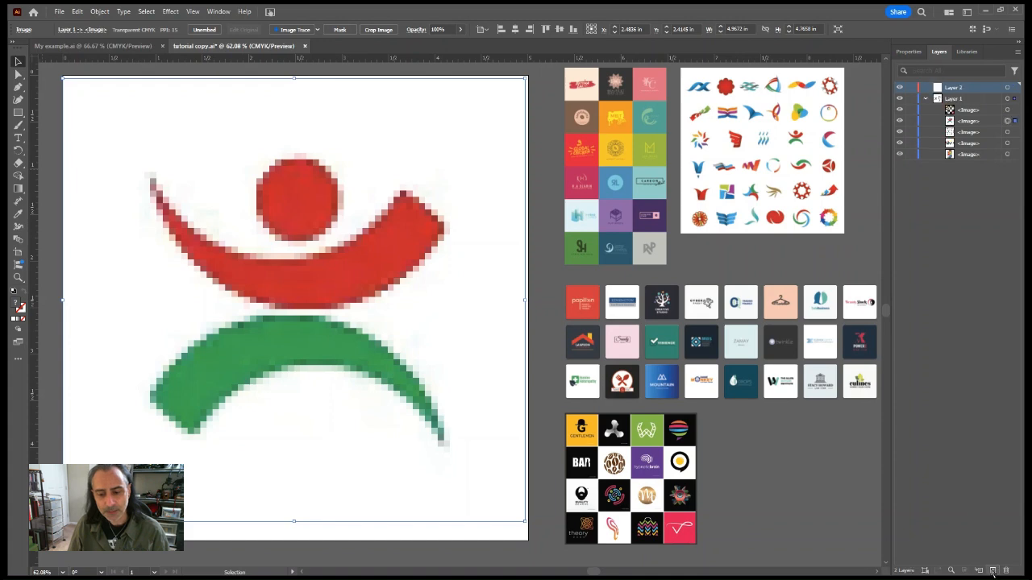
pyautogui.click(950, 120)
pyautogui.moveTo(950, 120); pyautogui.dragTo(938, 87)
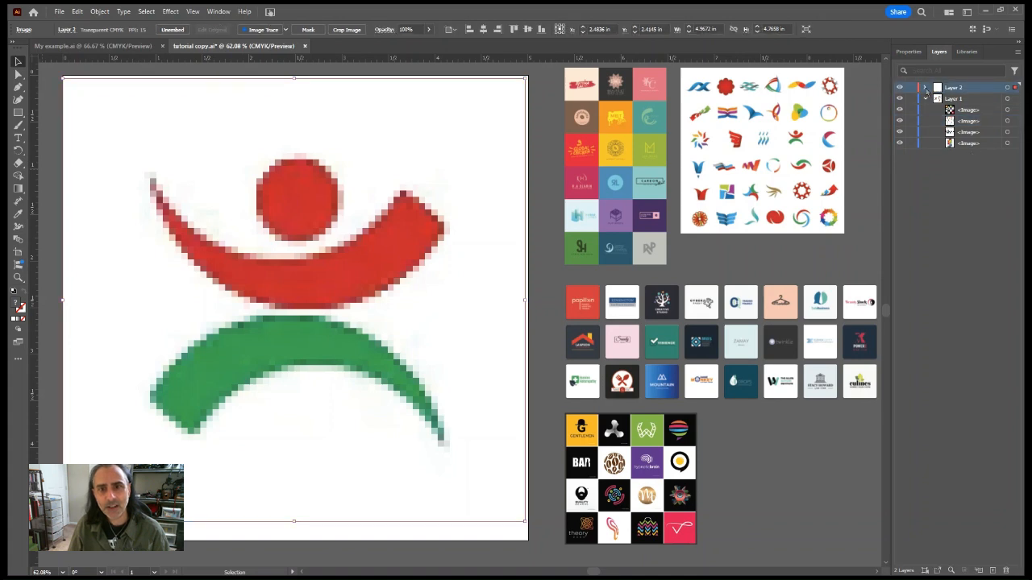
# - Collapse Layer 1, expand Layer 2 to show its image, and hide Layer 1 with the reference sheets
pyautogui.click(927, 98)
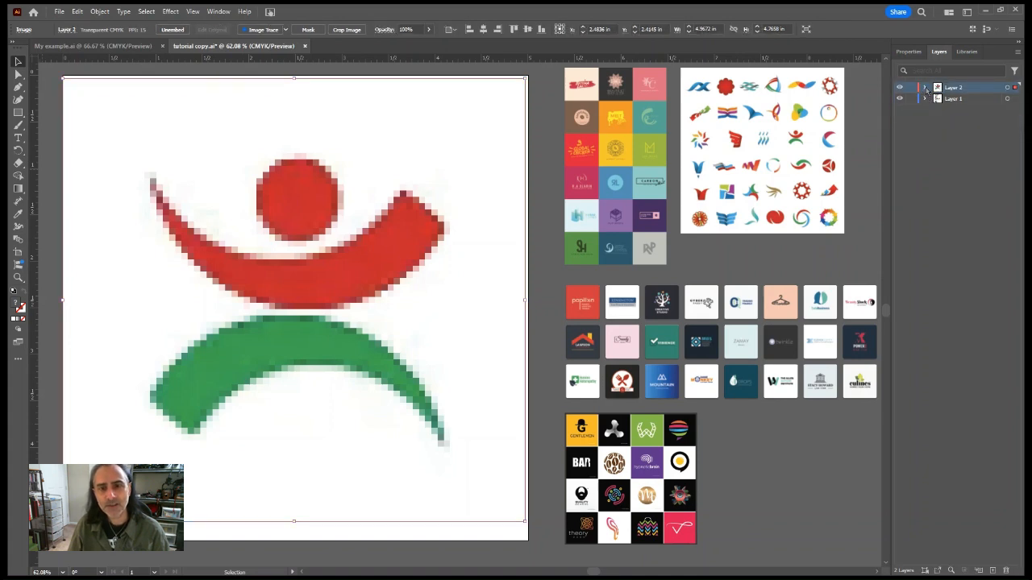
pyautogui.click(925, 88)
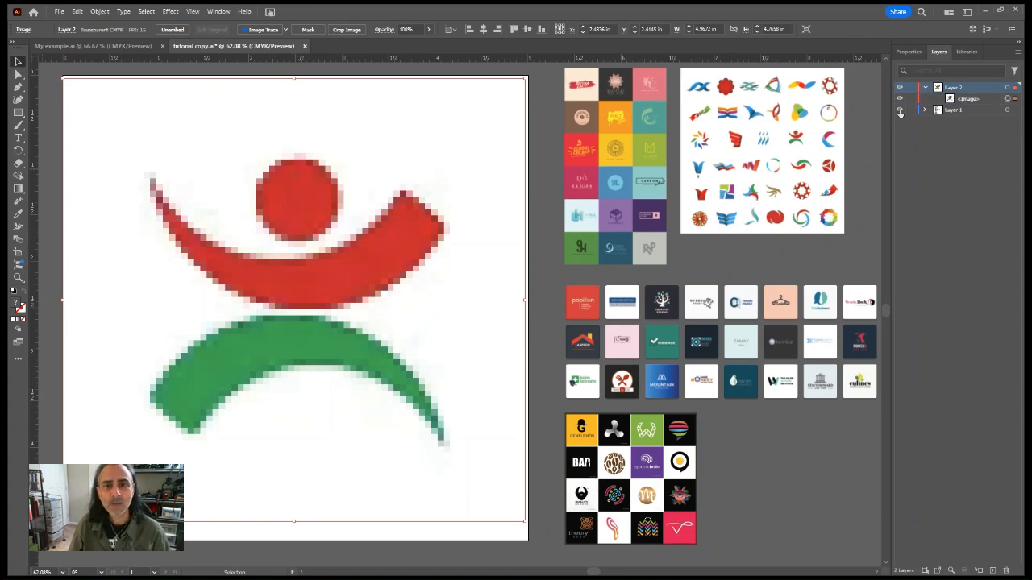
pyautogui.click(899, 111)
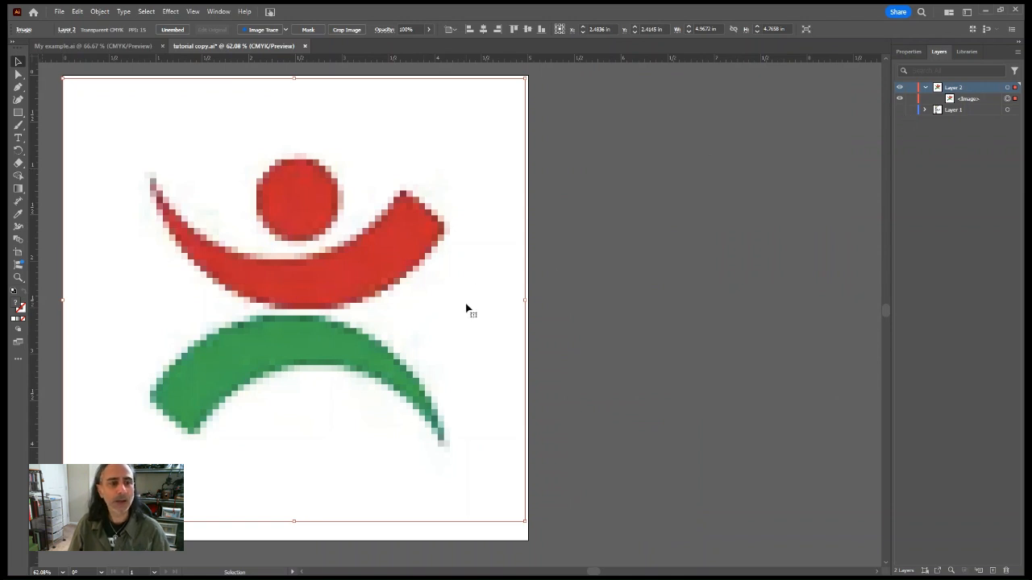
# - Make Layer 2 a locked, dimmed template layer and enlarge the layer thumbnails
pyautogui.moveTo(622, 274); pyautogui.dragTo(780, 274)
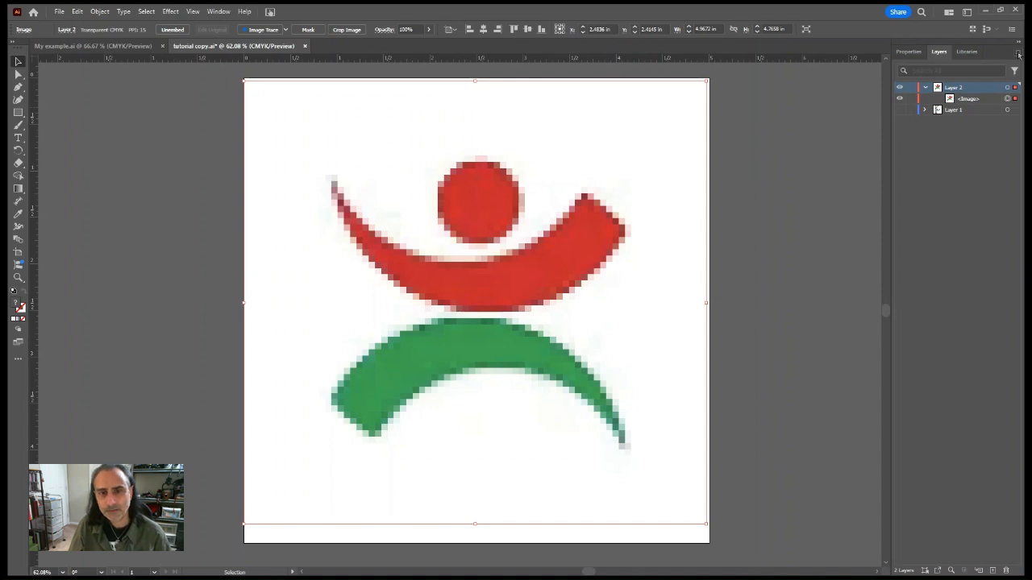
pyautogui.click(909, 269)
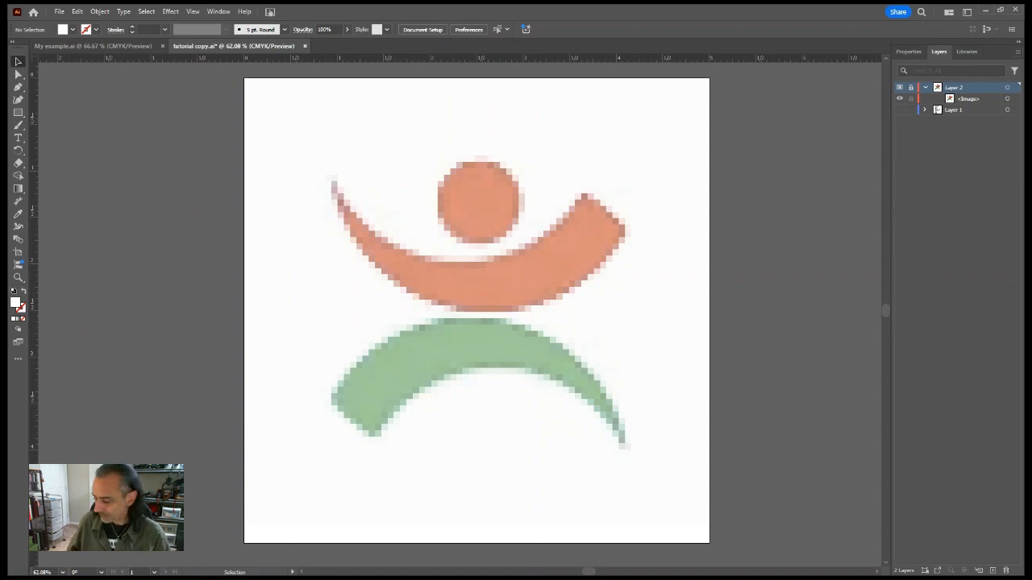
pyautogui.click(529, 369)
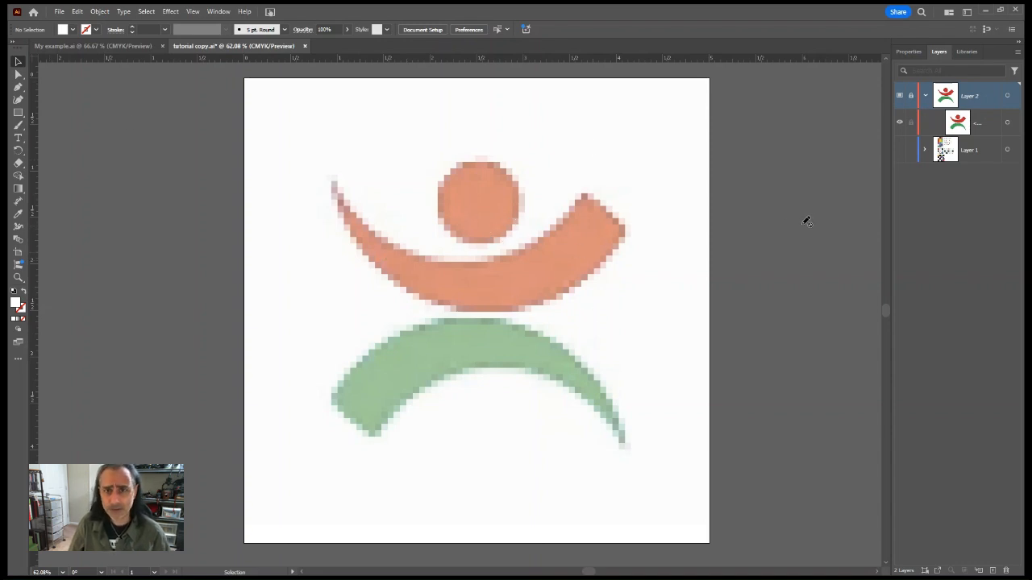
# - Create a new layer above the template layer and set up the Ellipse tool with a black fill and no stroke
pyautogui.click(992, 571)
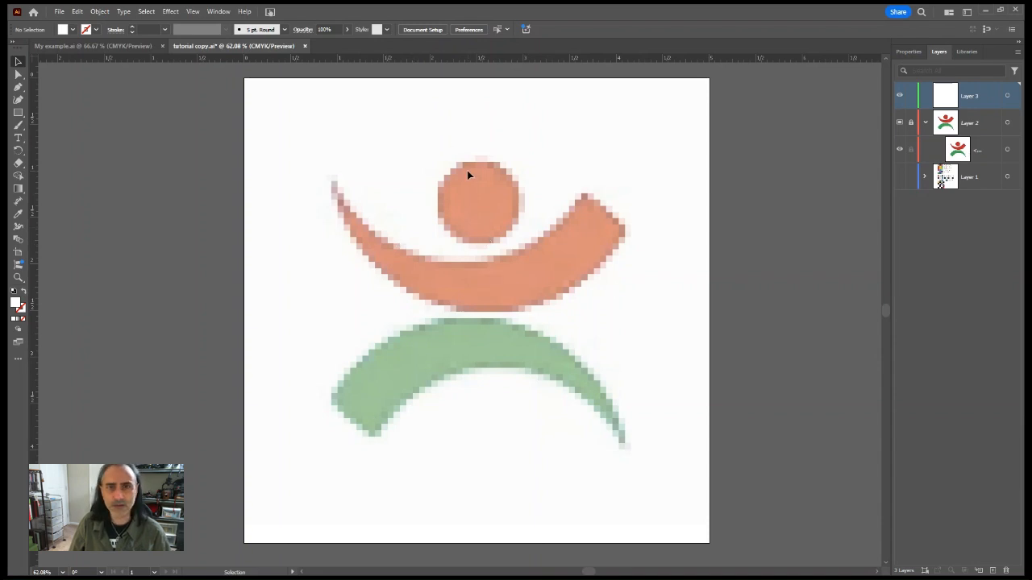
pyautogui.click(19, 113)
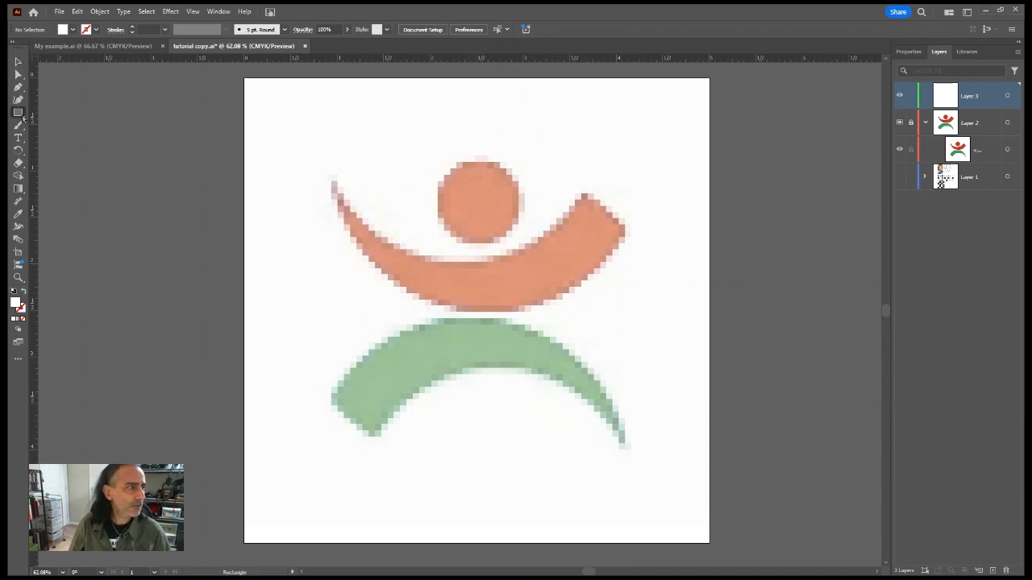
pyautogui.press('l')
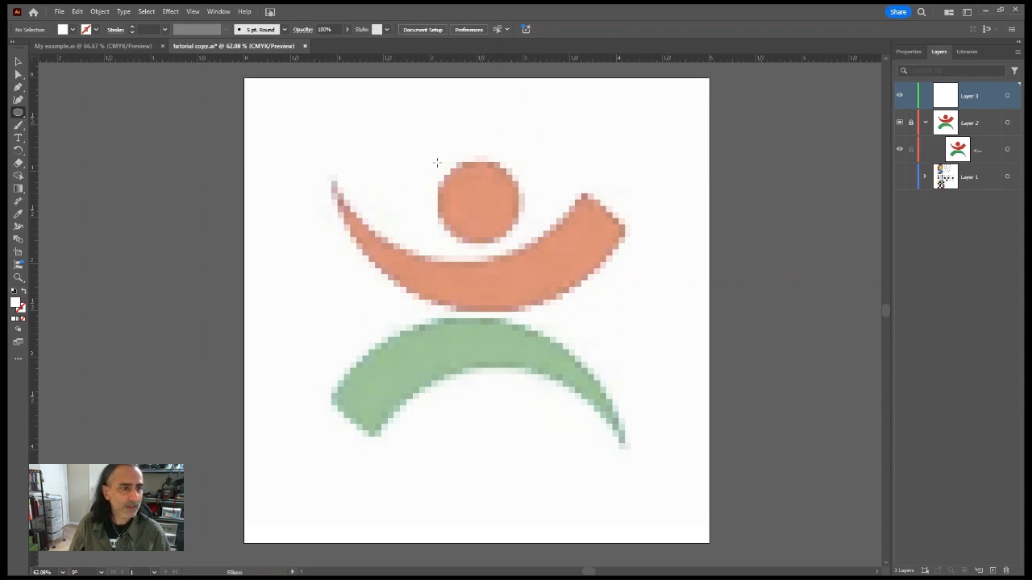
pyautogui.click(21, 307)
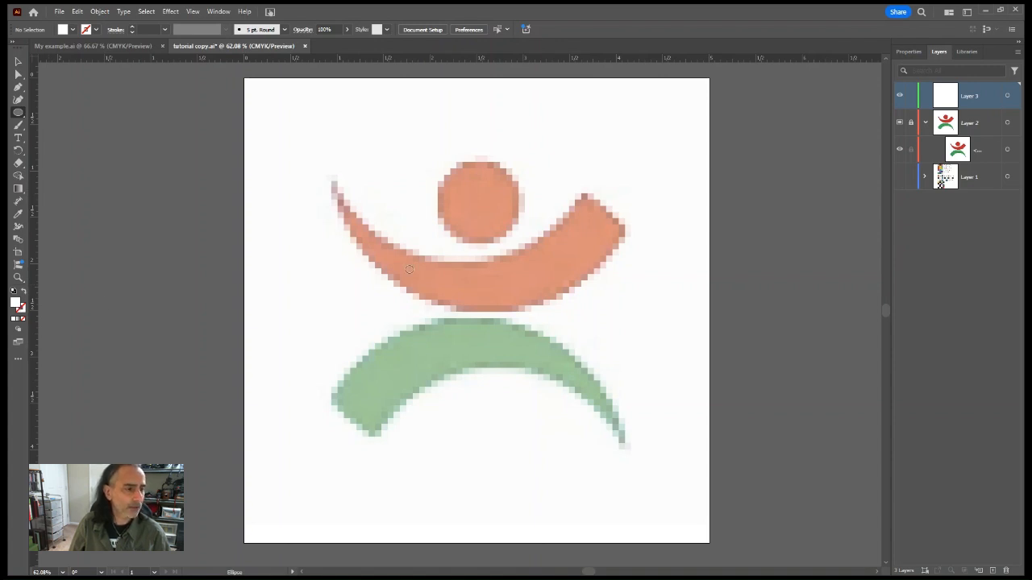
pyautogui.hotkey('ctrl', 'z')
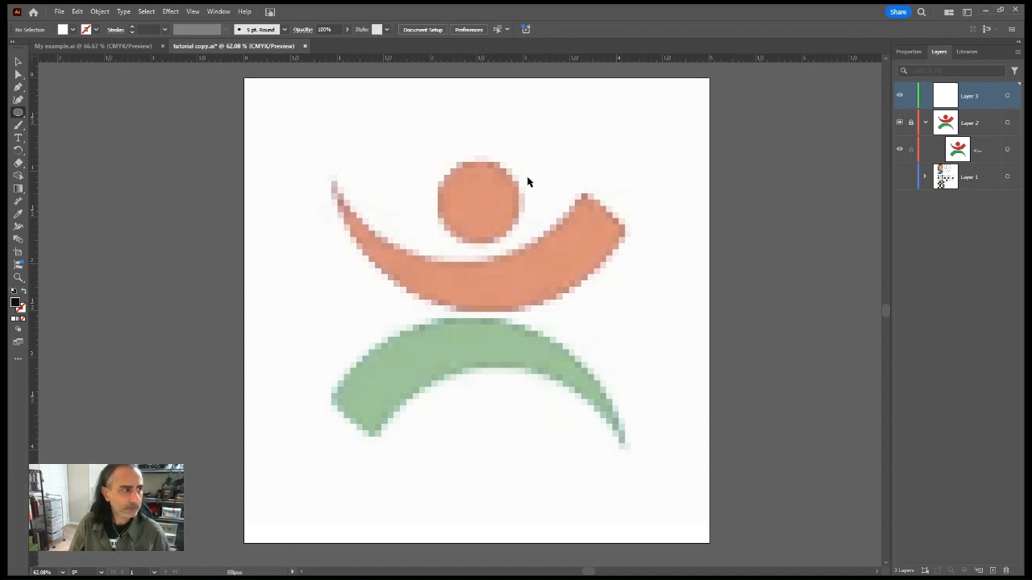
# - Draw a black circle over the figure's head and fit it to the template at about 0.91 in across
pyautogui.click(19, 113)
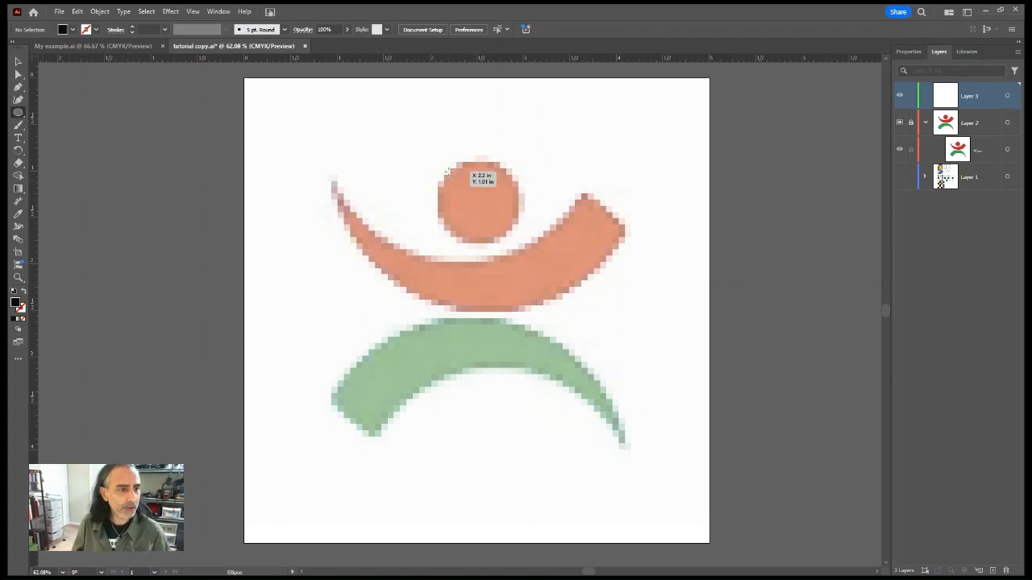
pyautogui.moveTo(449, 171); pyautogui.dragTo(529, 234)
pyautogui.click(18, 62)
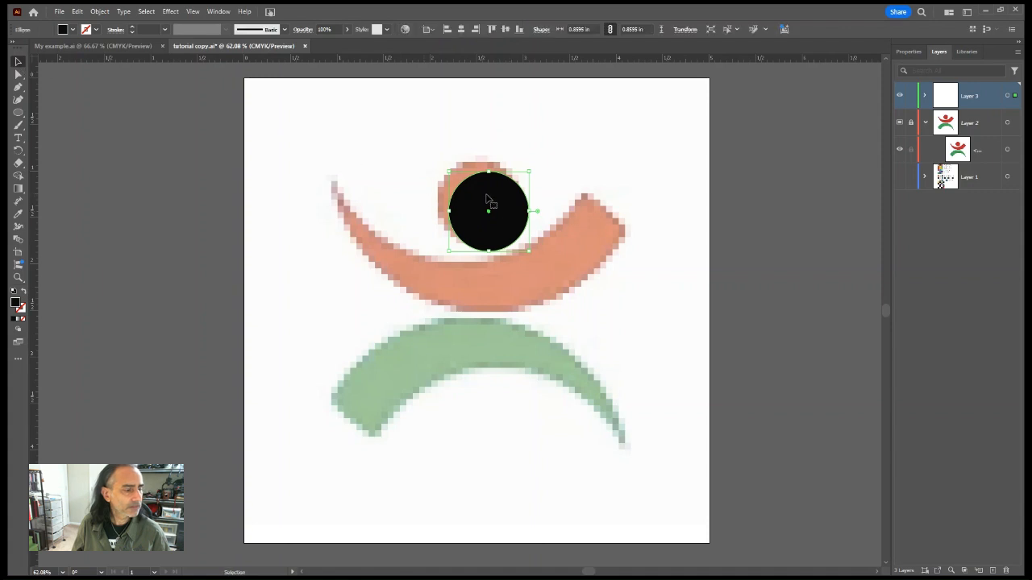
pyautogui.moveTo(486, 197)
pyautogui.mouseDown()
pyautogui.moveTo(482, 185)
pyautogui.moveTo(483, 195)
pyautogui.mouseUp()
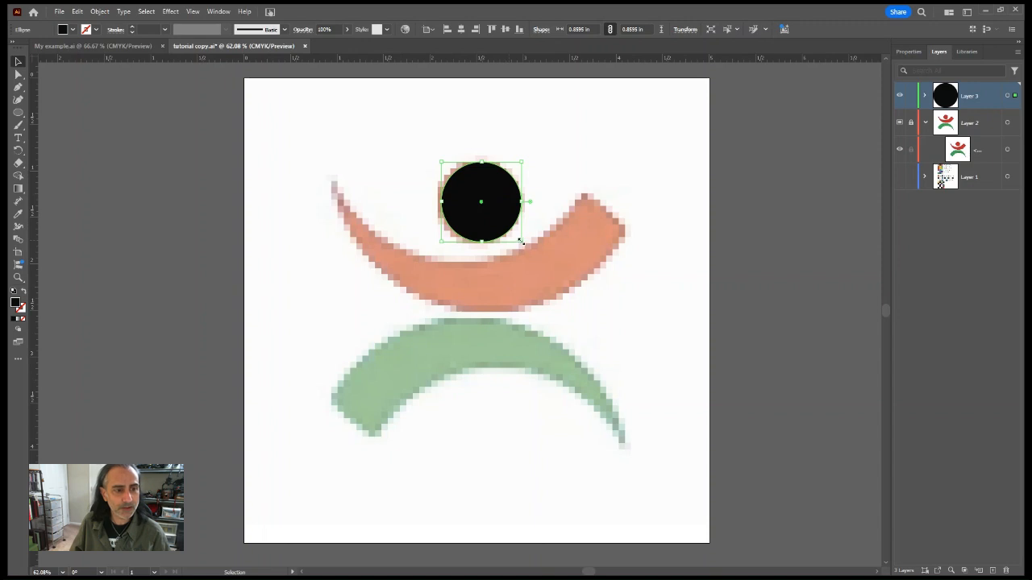
pyautogui.moveTo(521, 241); pyautogui.dragTo(497, 229)
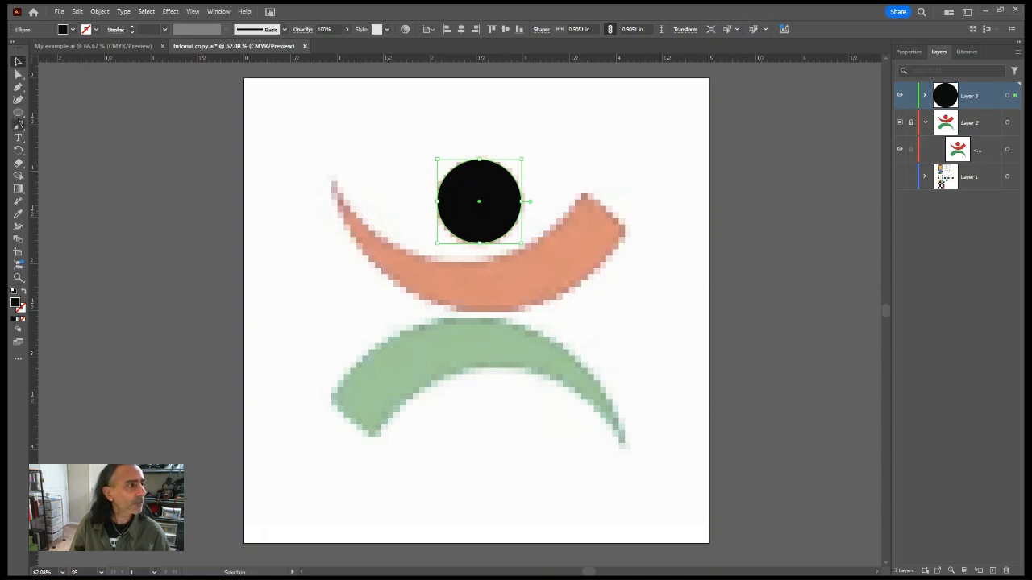
pyautogui.click(150, 186)
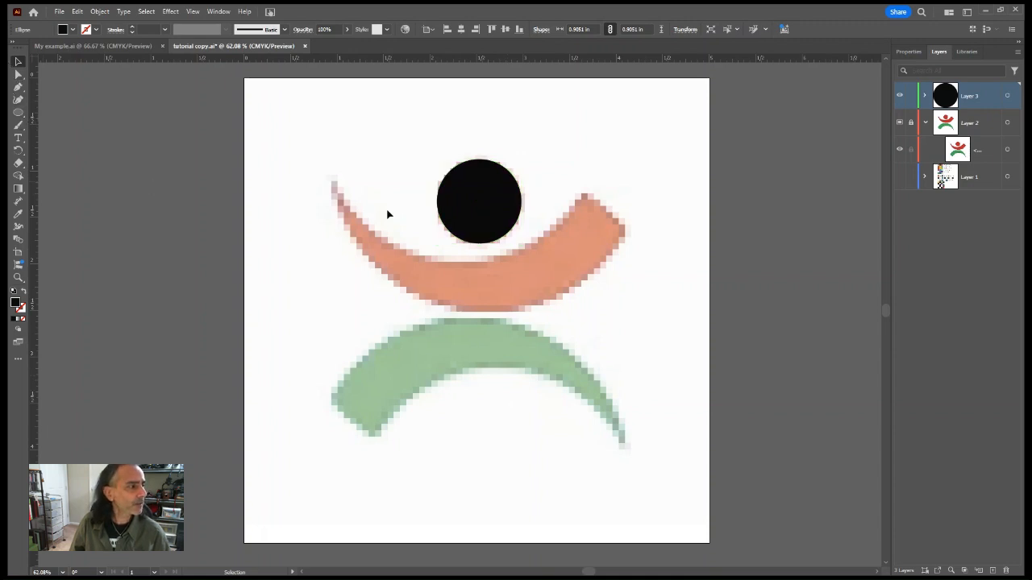
# - Draw an ellipse about 3.19 × 2.07 in over the green lower arc and set its opacity to 51%
pyautogui.click(17, 113)
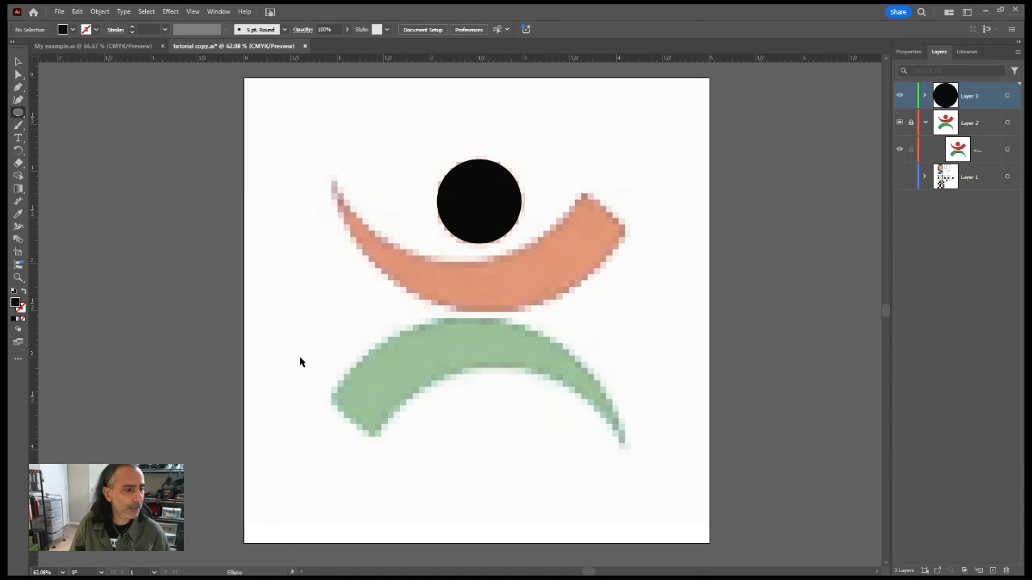
pyautogui.moveTo(313, 366); pyautogui.dragTo(613, 561)
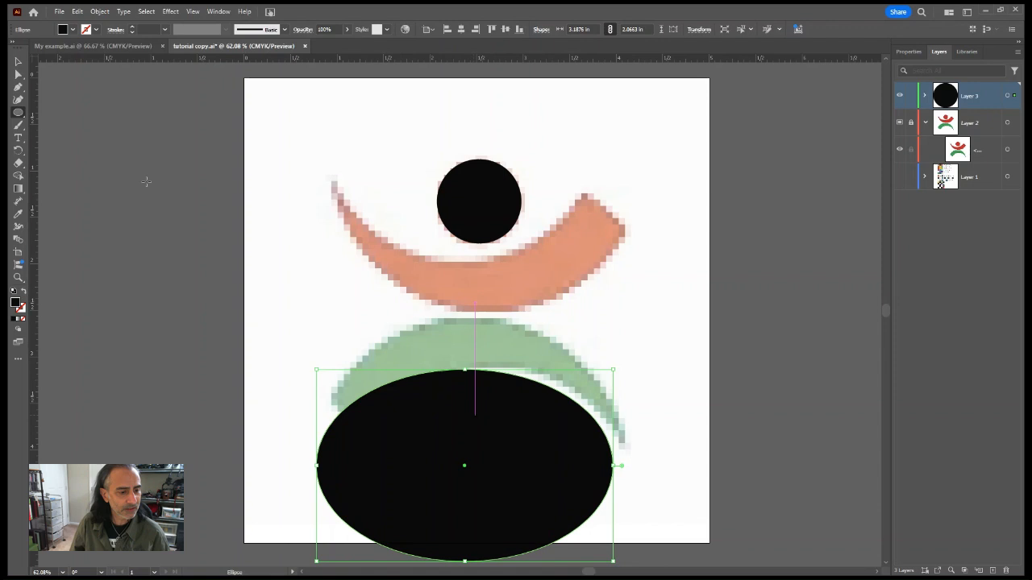
pyautogui.click(18, 61)
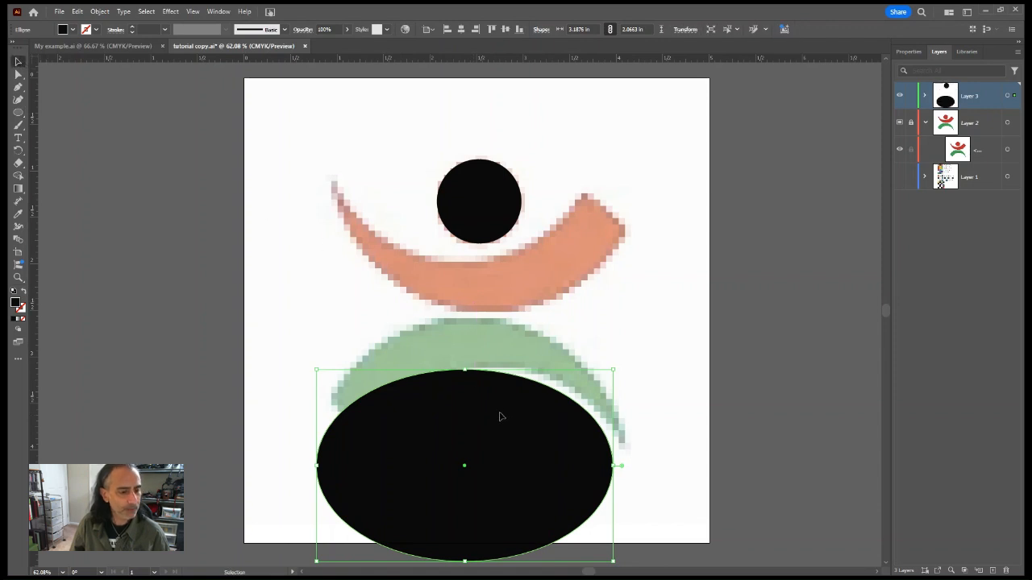
pyautogui.moveTo(499, 416); pyautogui.dragTo(502, 374)
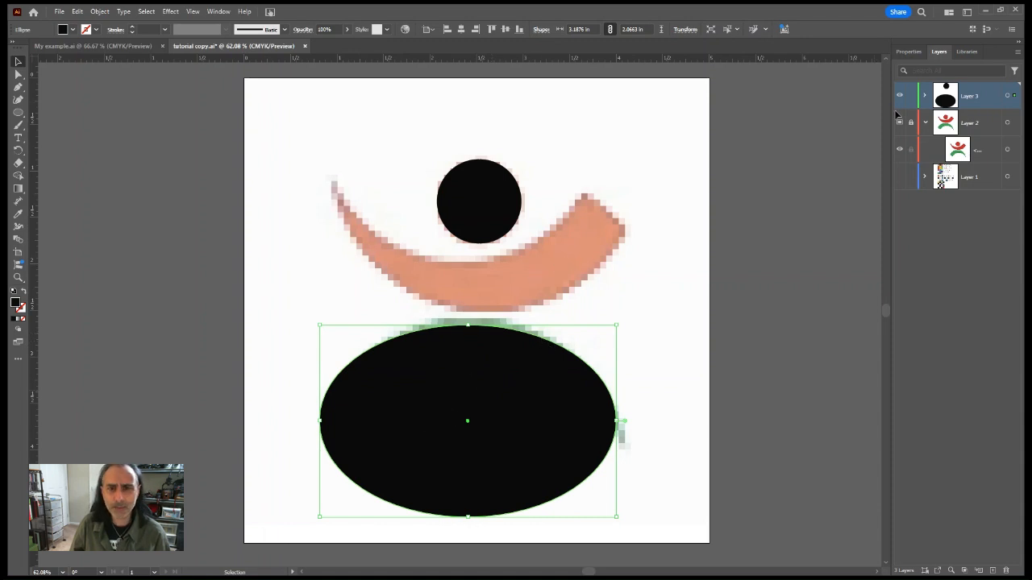
pyautogui.click(911, 53)
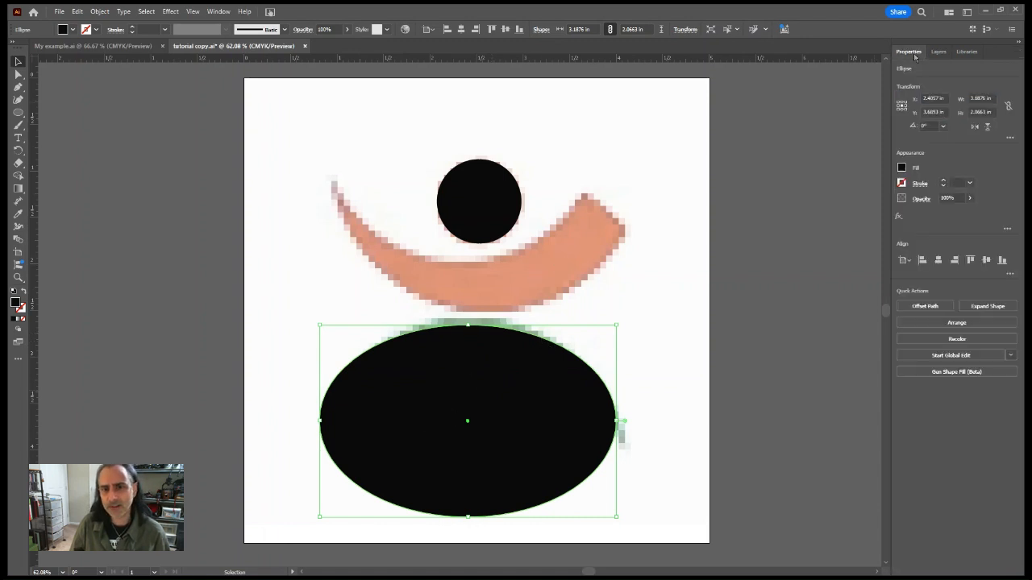
pyautogui.click(948, 215)
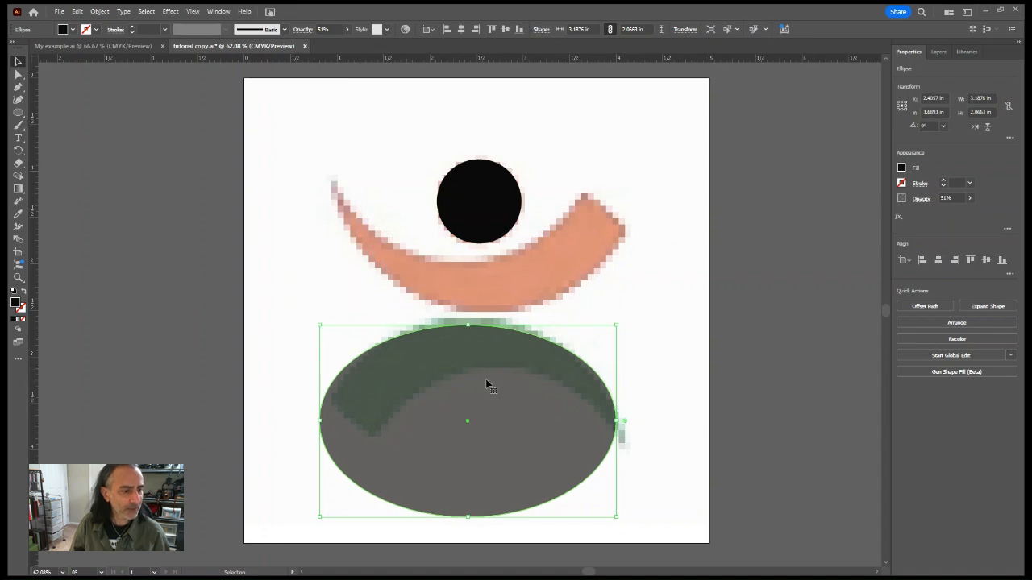
# - Reshape and reposition the translucent ellipse to follow the green arc's outer edge, at about 3.22 × 2.51 in
pyautogui.moveTo(486, 381)
pyautogui.mouseDown()
pyautogui.moveTo(481, 363)
pyautogui.moveTo(500, 391)
pyautogui.mouseUp()
pyautogui.moveTo(627, 420); pyautogui.dragTo(609, 420)
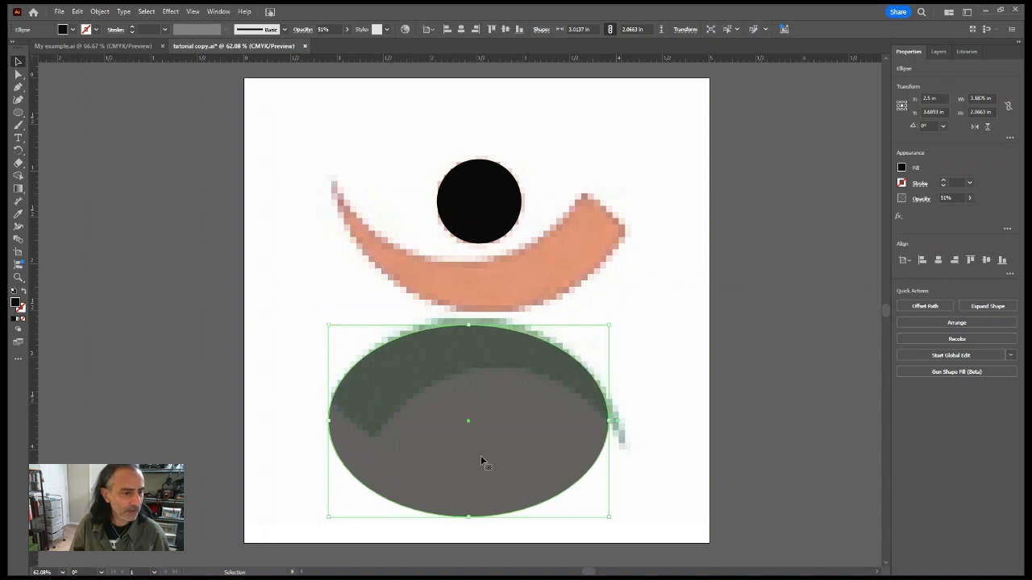
pyautogui.moveTo(468, 519); pyautogui.dragTo(469, 526)
pyautogui.moveTo(485, 384); pyautogui.dragTo(484, 380)
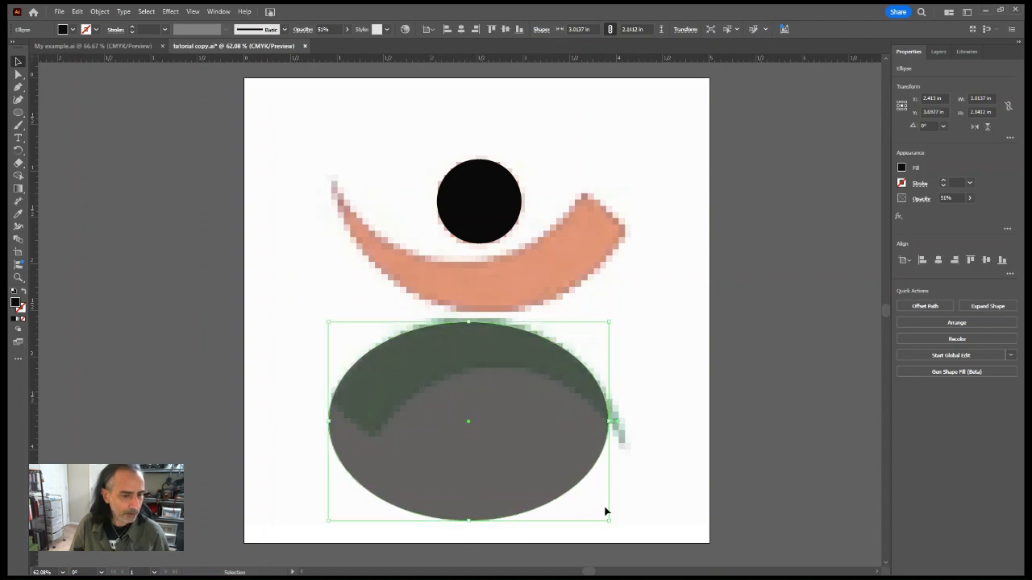
pyautogui.moveTo(610, 521); pyautogui.dragTo(638, 549)
pyautogui.moveTo(518, 407); pyautogui.dragTo(508, 411)
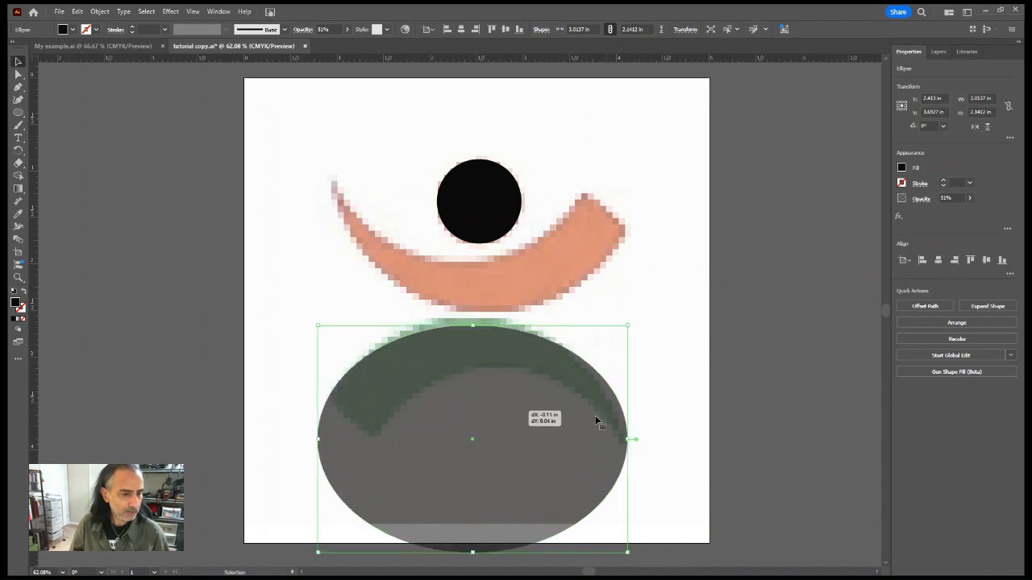
pyautogui.moveTo(625, 439); pyautogui.dragTo(615, 438)
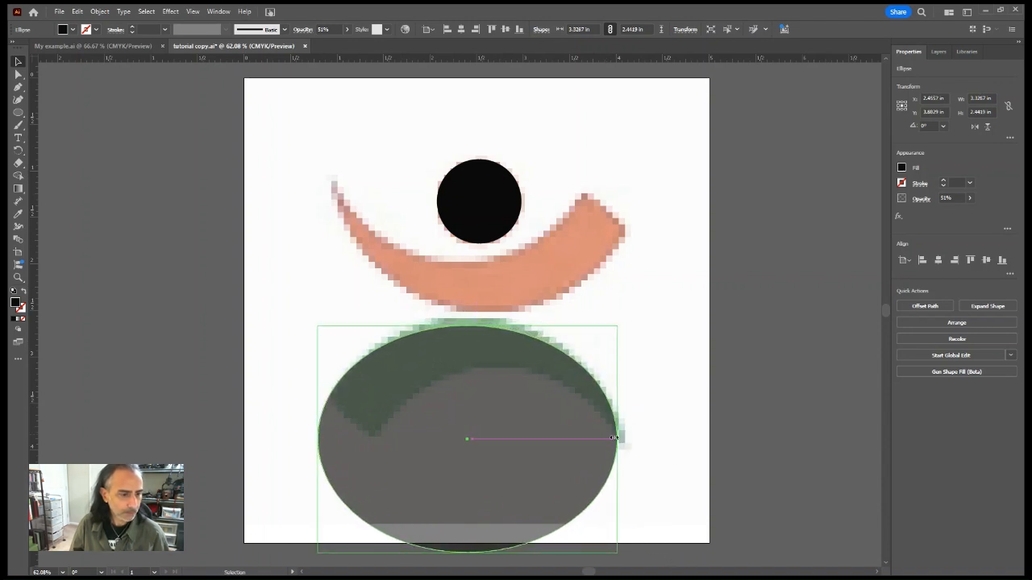
pyautogui.moveTo(466, 325); pyautogui.dragTo(469, 321)
pyautogui.moveTo(473, 376); pyautogui.dragTo(474, 377)
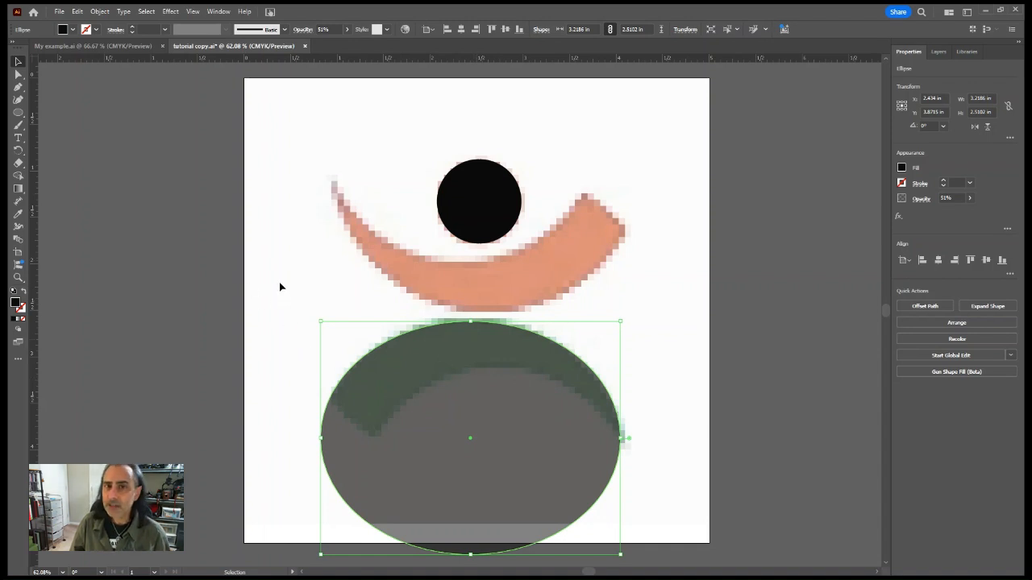
# - Duplicate the ellipse and fit the copy to the green arc's inner edge at about 2.87 × 2.55 in
pyautogui.click(334, 358)
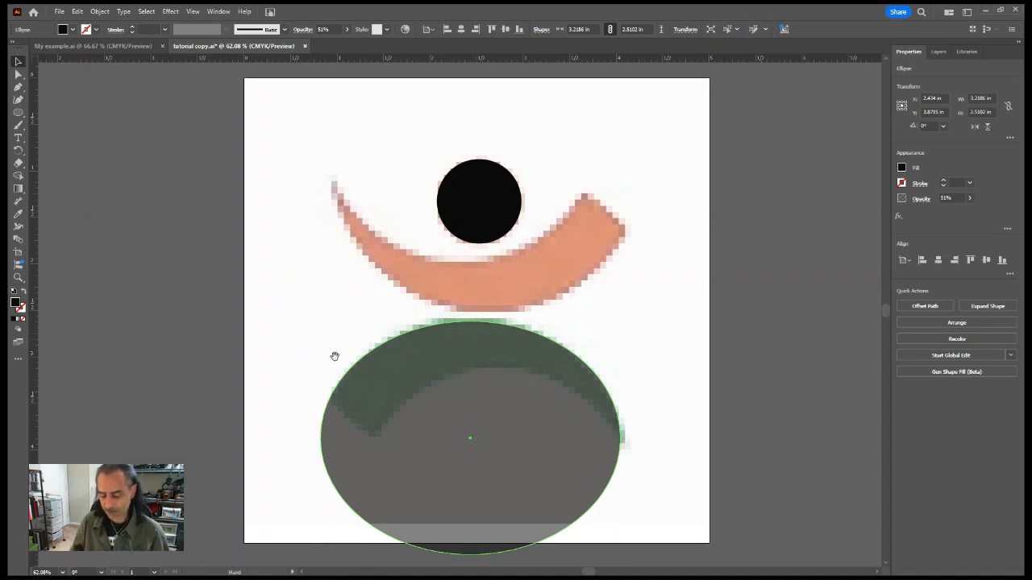
pyautogui.moveTo(281, 306); pyautogui.dragTo(217, 150)
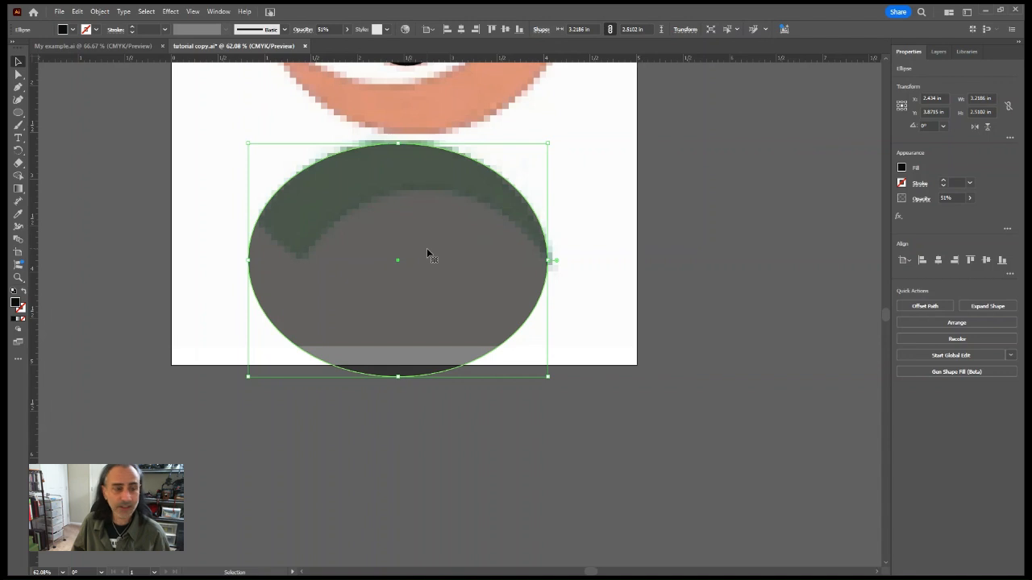
pyautogui.moveTo(427, 250); pyautogui.dragTo(460, 298)
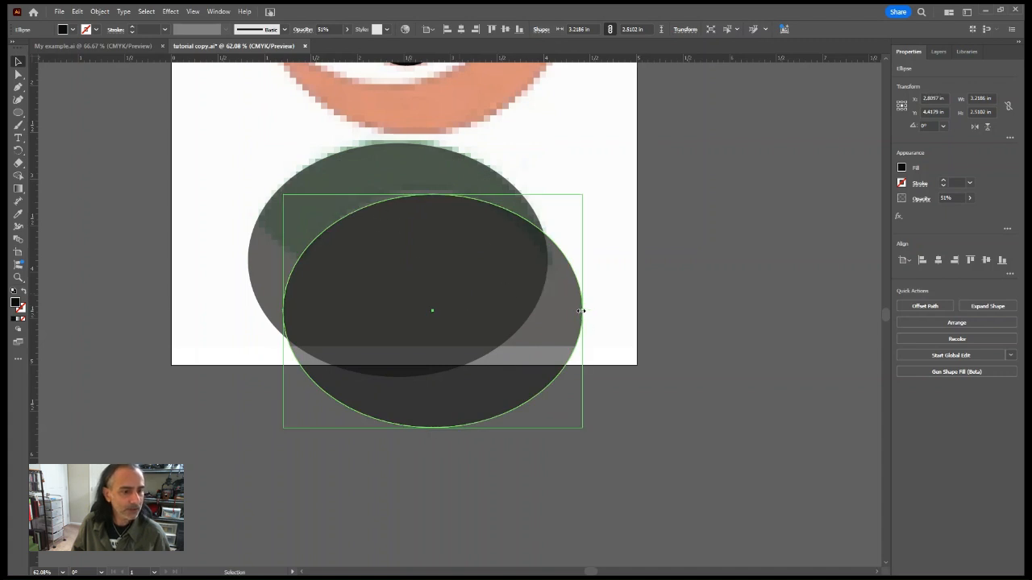
pyautogui.moveTo(580, 310); pyautogui.dragTo(557, 310)
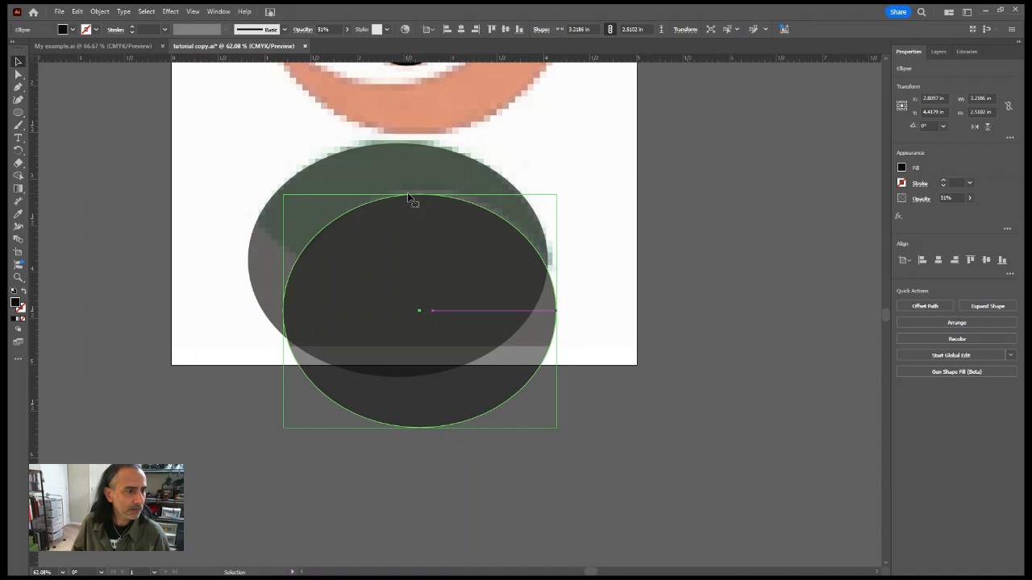
pyautogui.moveTo(419, 194); pyautogui.dragTo(420, 191)
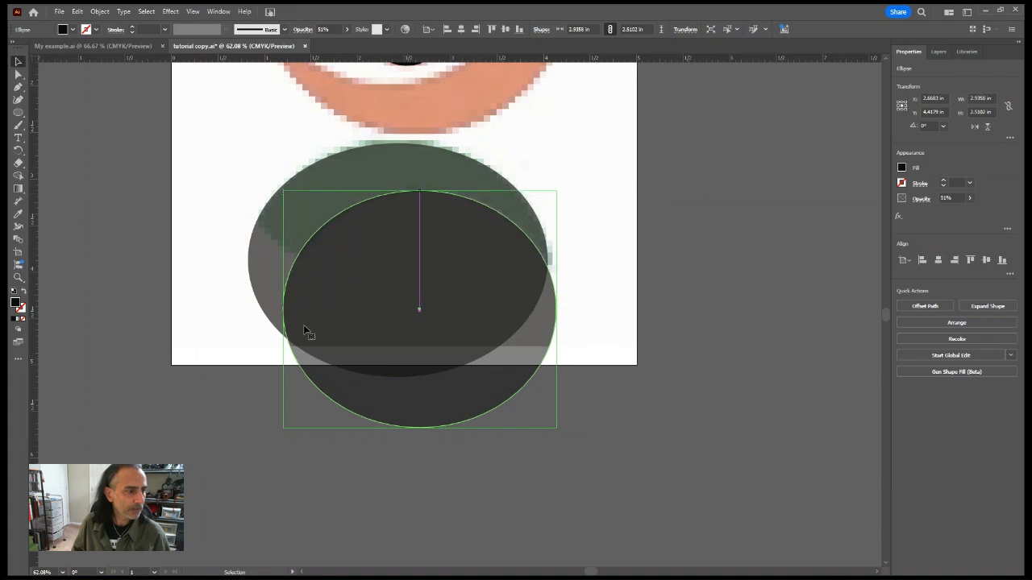
pyautogui.moveTo(284, 311); pyautogui.dragTo(289, 311)
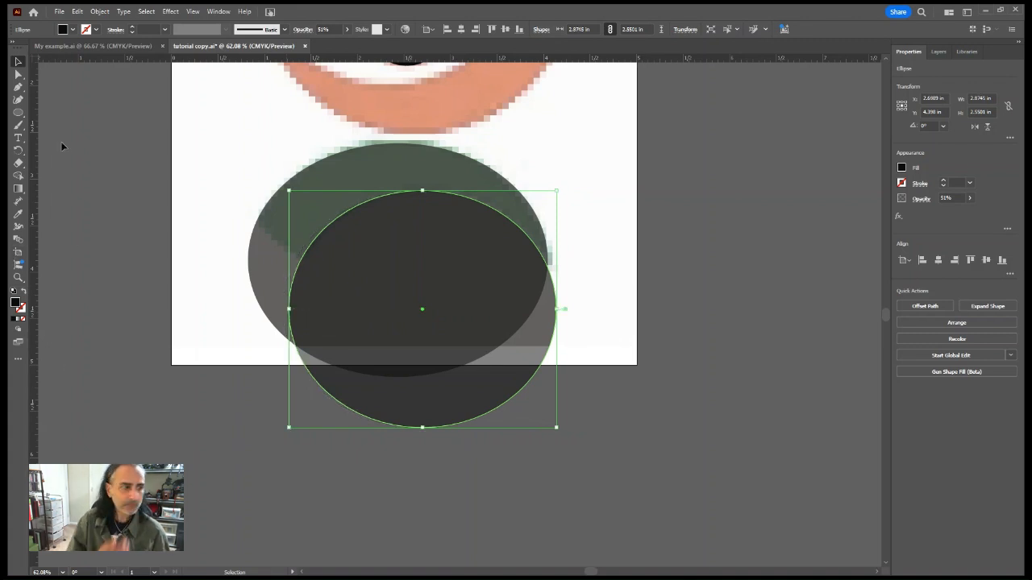
pyautogui.click(198, 179)
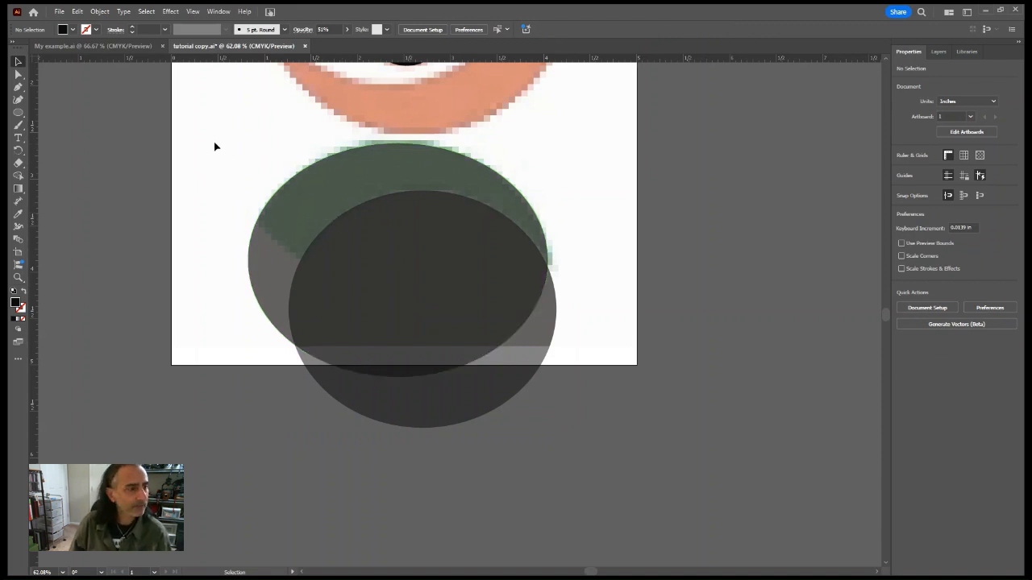
# - Select both overlapping ellipses and separate their outer crescent region with Shape Builder
pyautogui.moveTo(250, 254); pyautogui.dragTo(341, 396)
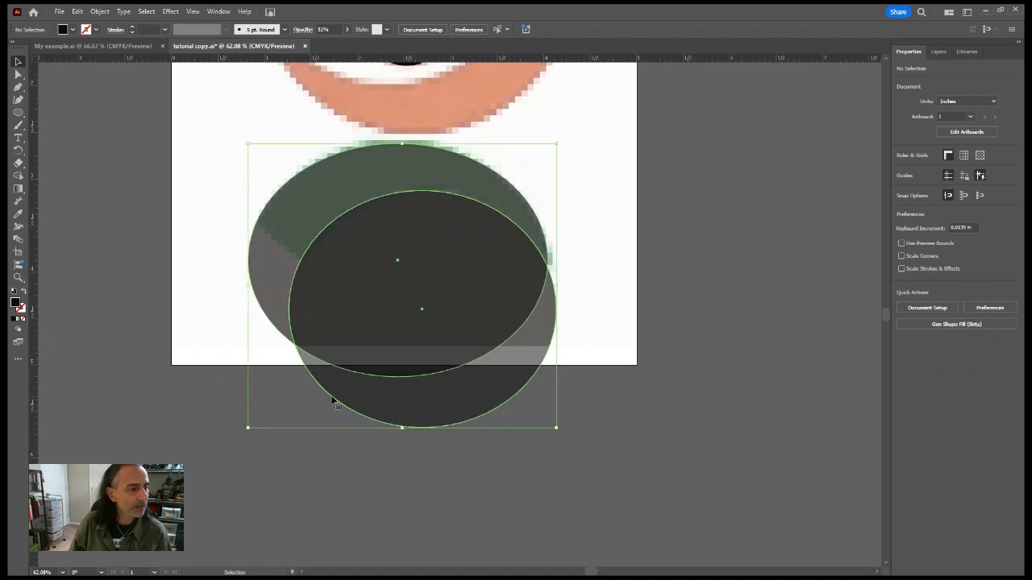
pyautogui.click(17, 175)
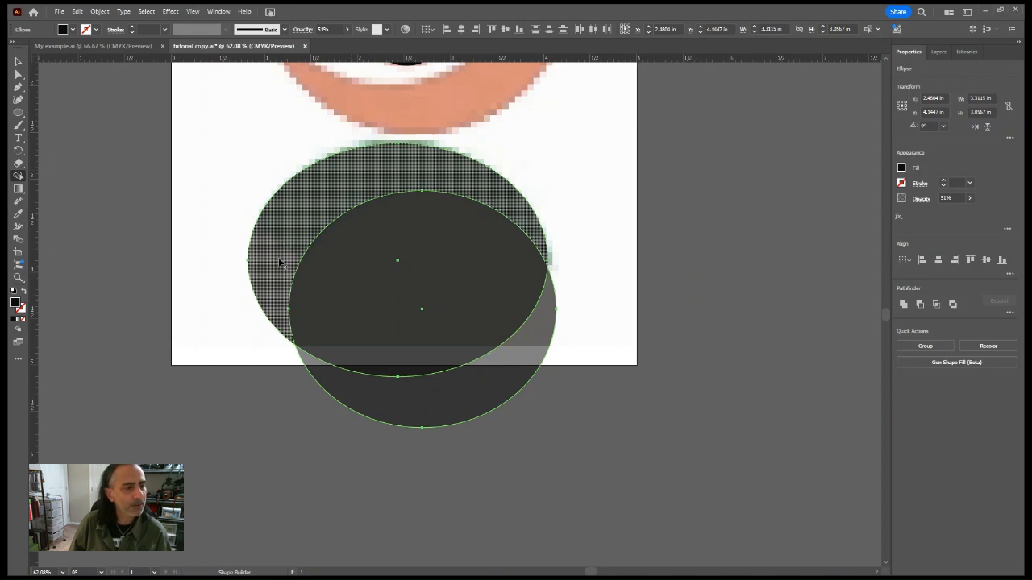
pyautogui.click(366, 182)
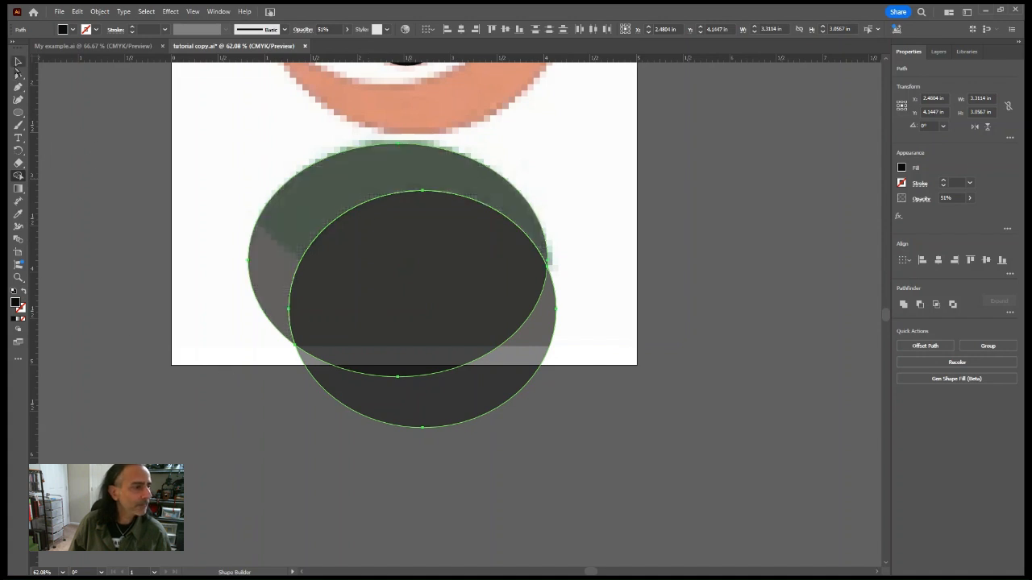
# - Delete the inner ellipse shape from beneath the crescent and clear the selection
pyautogui.click(18, 62)
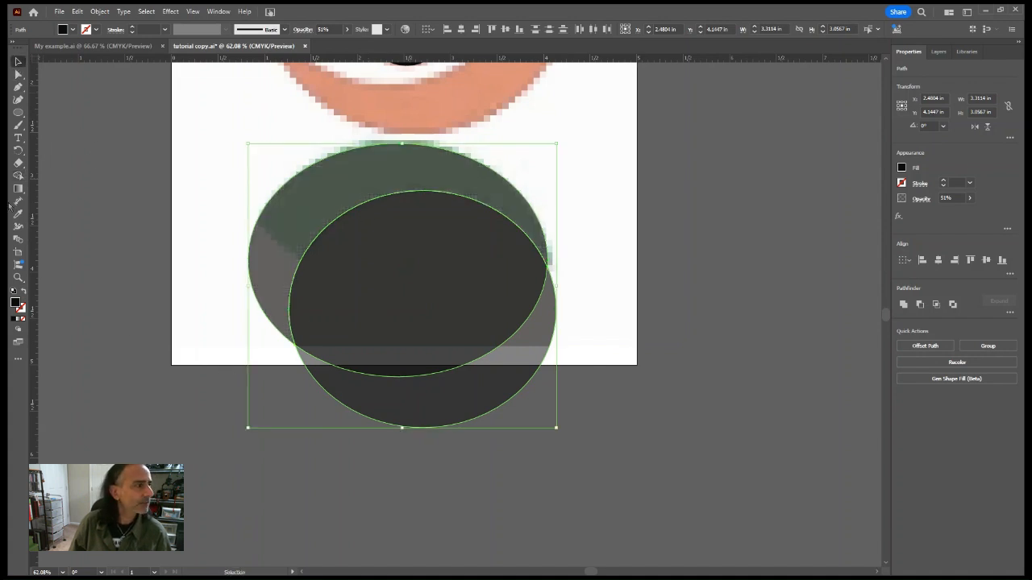
pyautogui.click(151, 418)
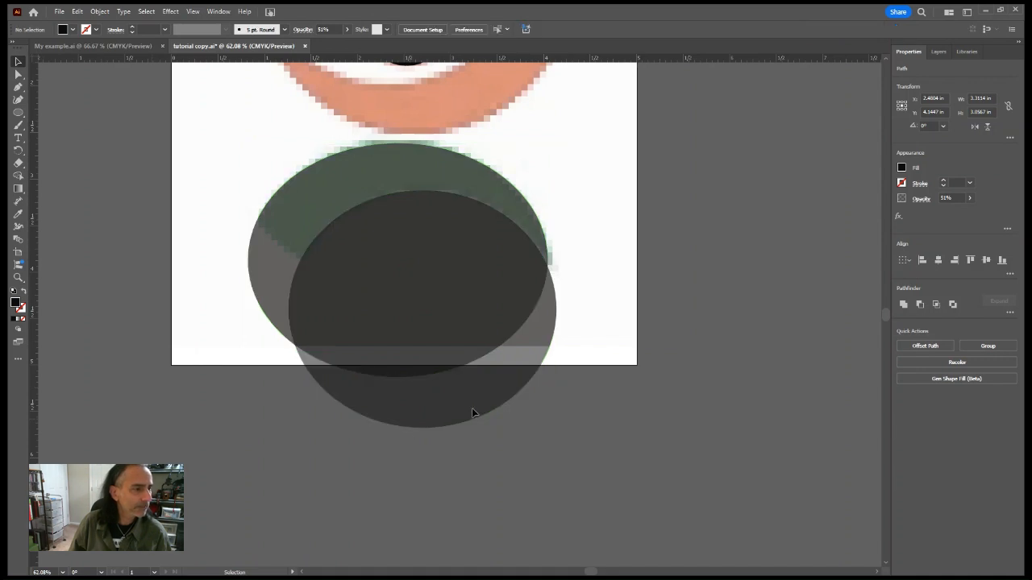
pyautogui.click(454, 345)
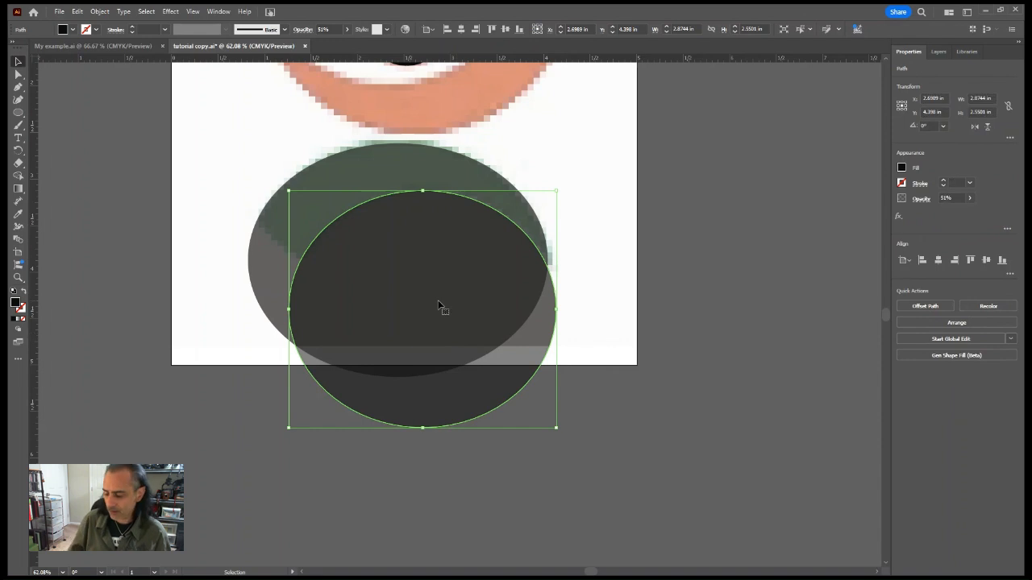
pyautogui.hotkey('ctrl', 'shift', 'a')
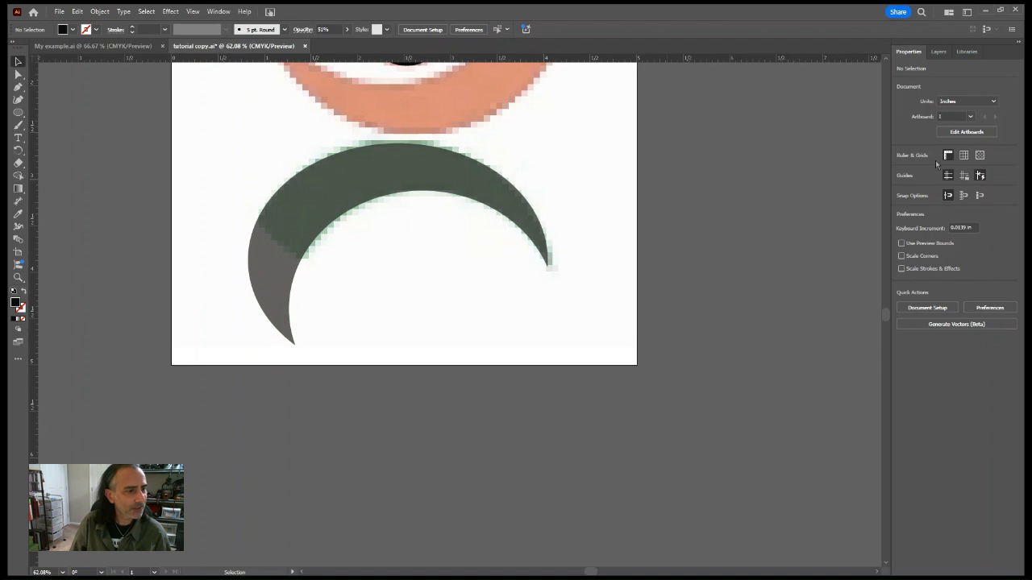
# - Lower the crescent's opacity to 20% and cut through it with the Eraser along the green arc's slanted end
pyautogui.click(340, 195)
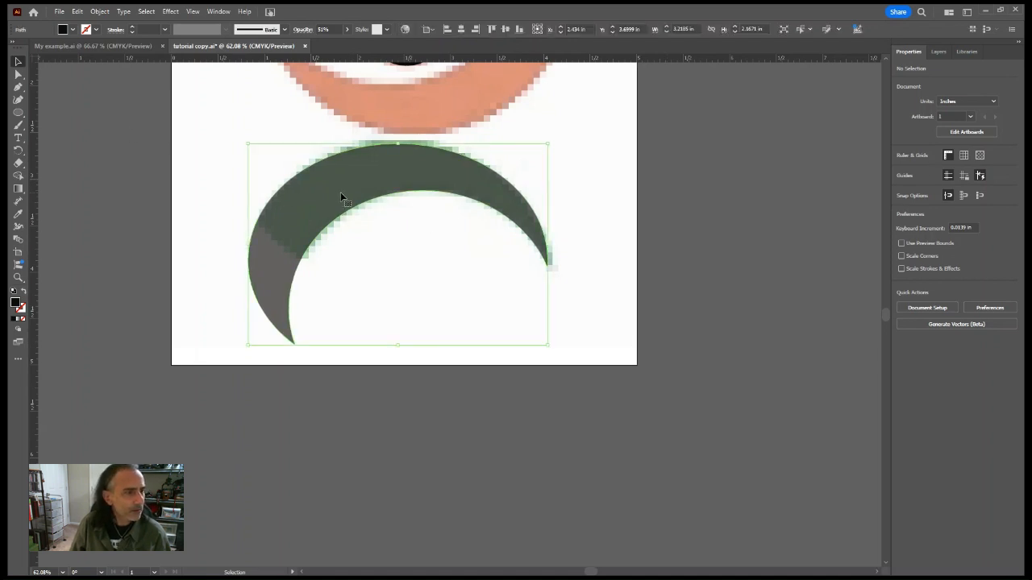
pyautogui.click(925, 52)
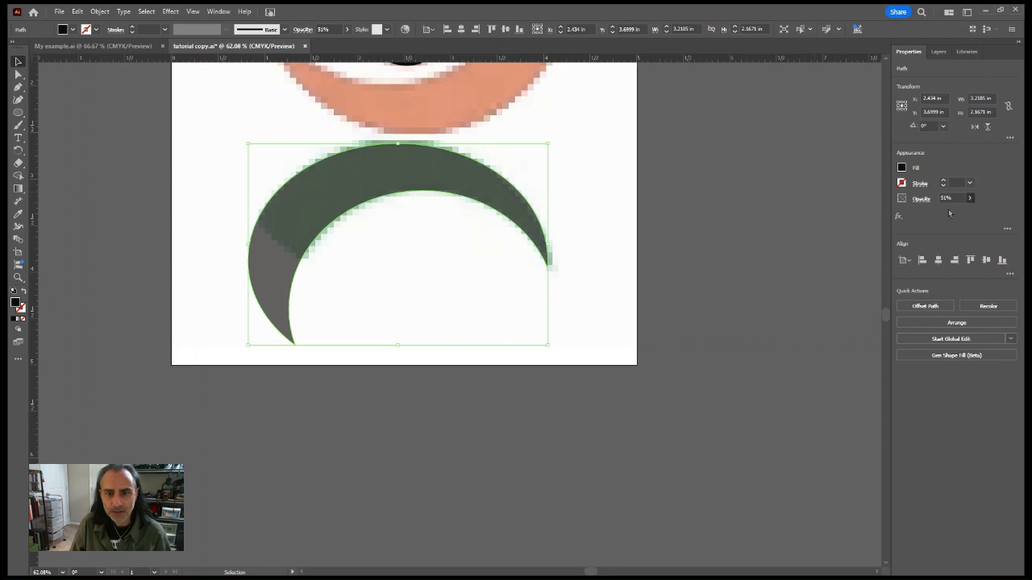
pyautogui.moveTo(950, 214); pyautogui.dragTo(937, 215)
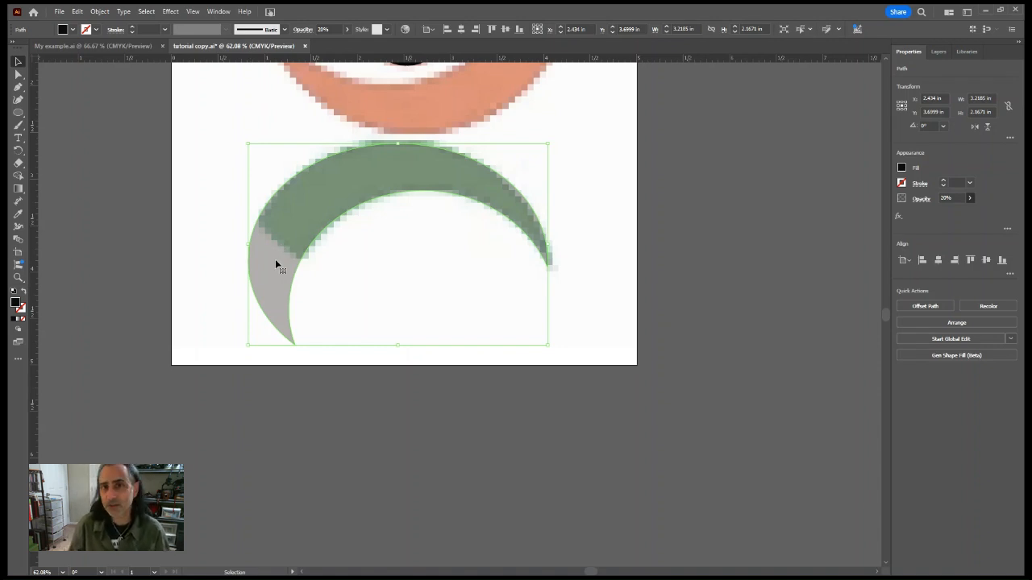
pyautogui.click(17, 162)
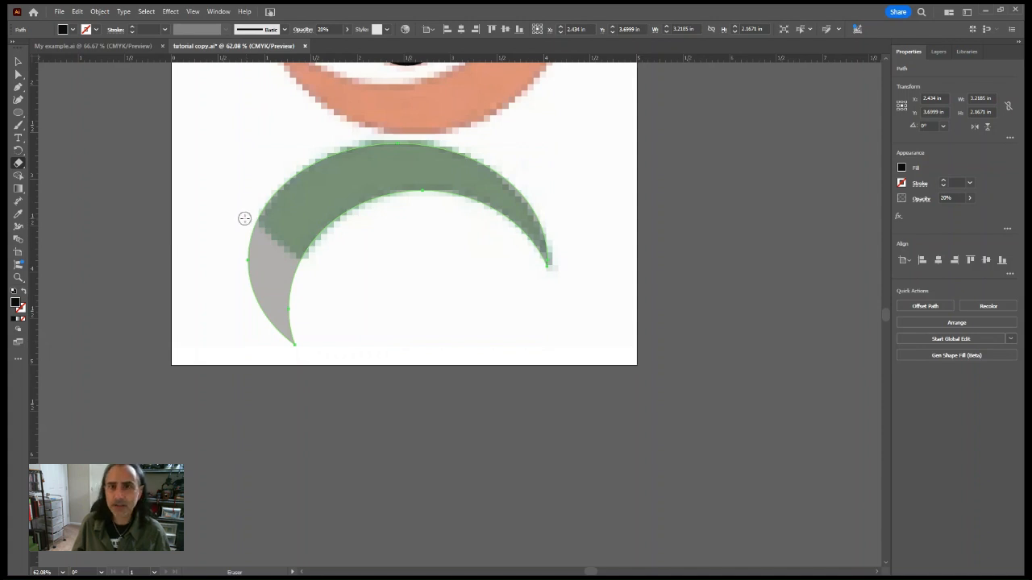
pyautogui.moveTo(244, 218); pyautogui.dragTo(315, 270)
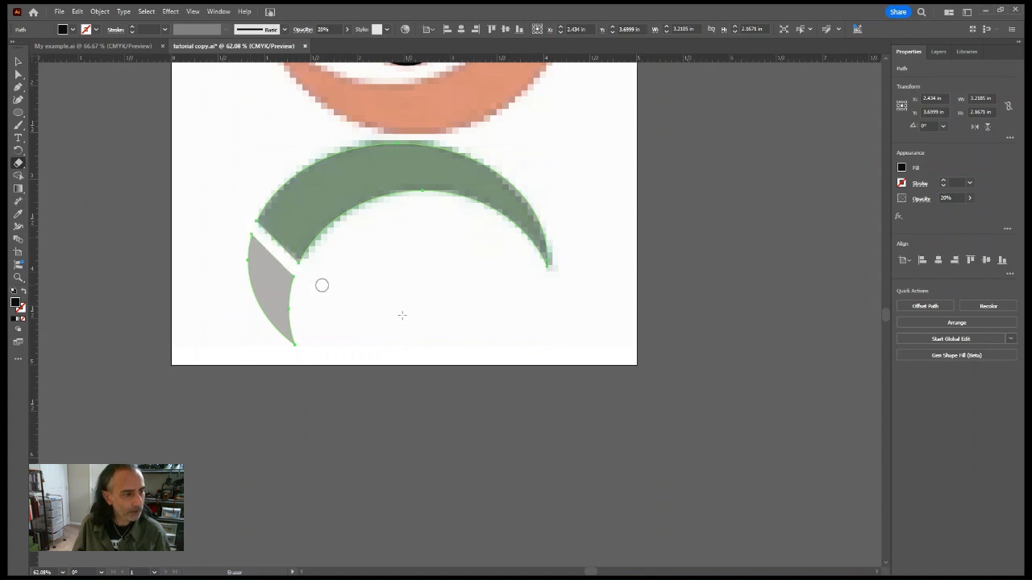
# - Delete the leftover crescent piece that extends below the cut
pyautogui.click(19, 63)
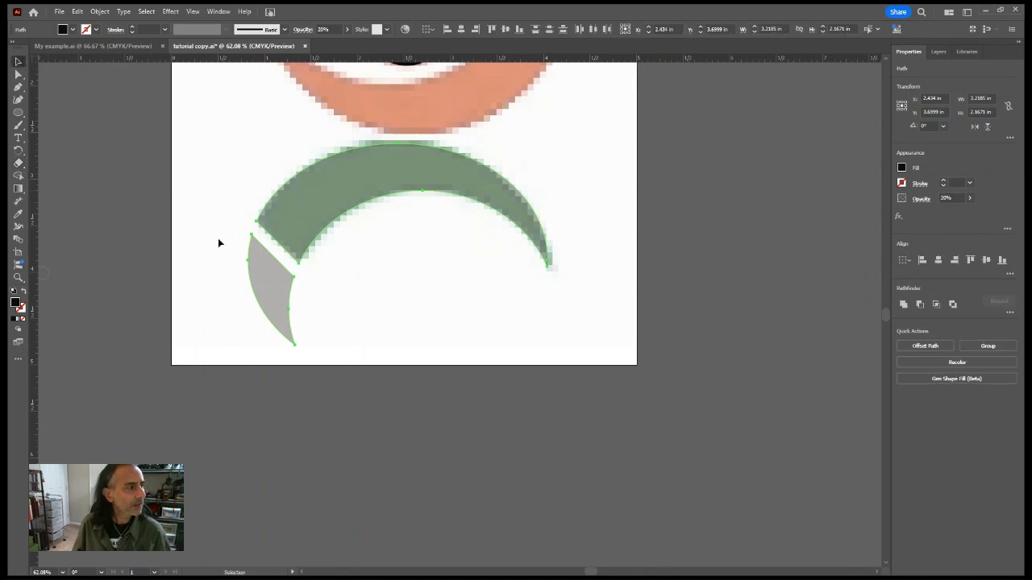
pyautogui.click(297, 236)
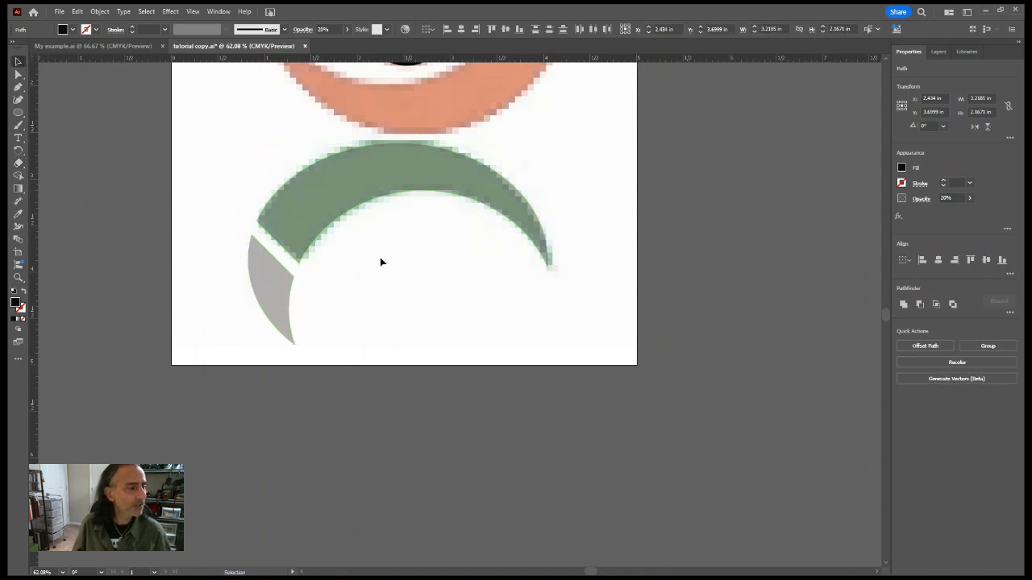
pyautogui.click(379, 262)
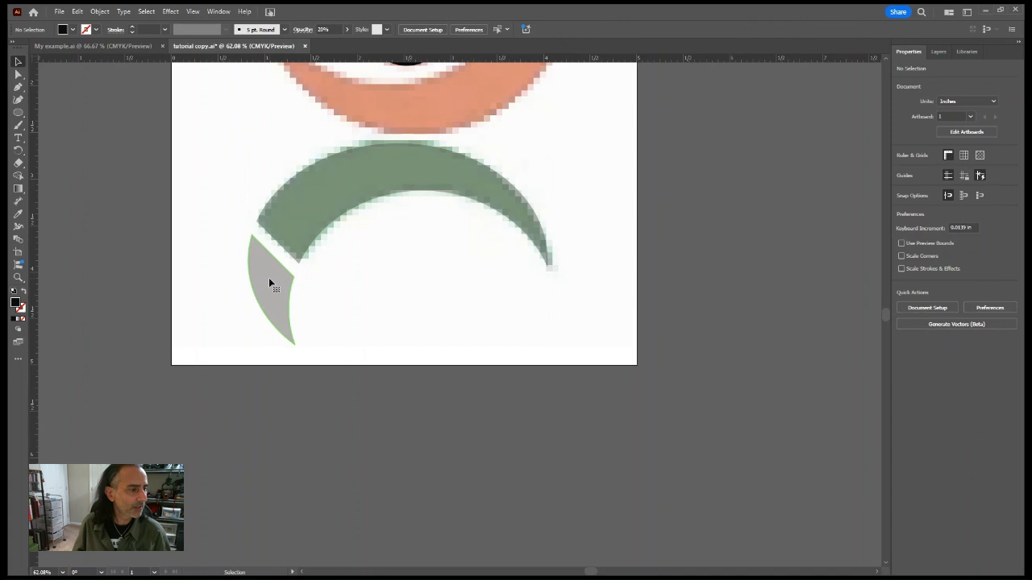
pyautogui.click(268, 278)
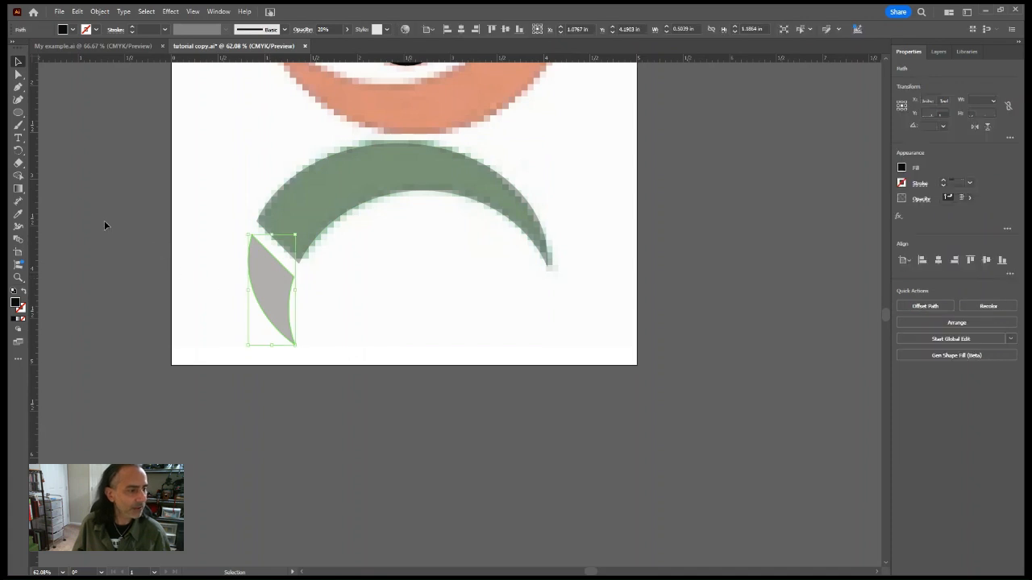
pyautogui.press('Delete')
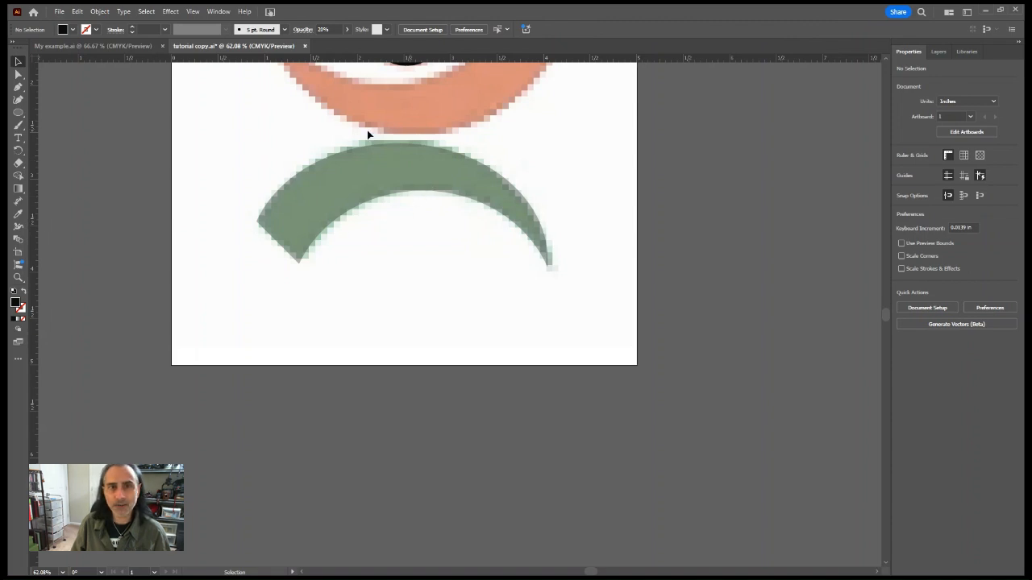
# - Set the trimmed arc's opacity to 39% and duplicate it in place
pyautogui.moveTo(437, 274); pyautogui.dragTo(452, 392)
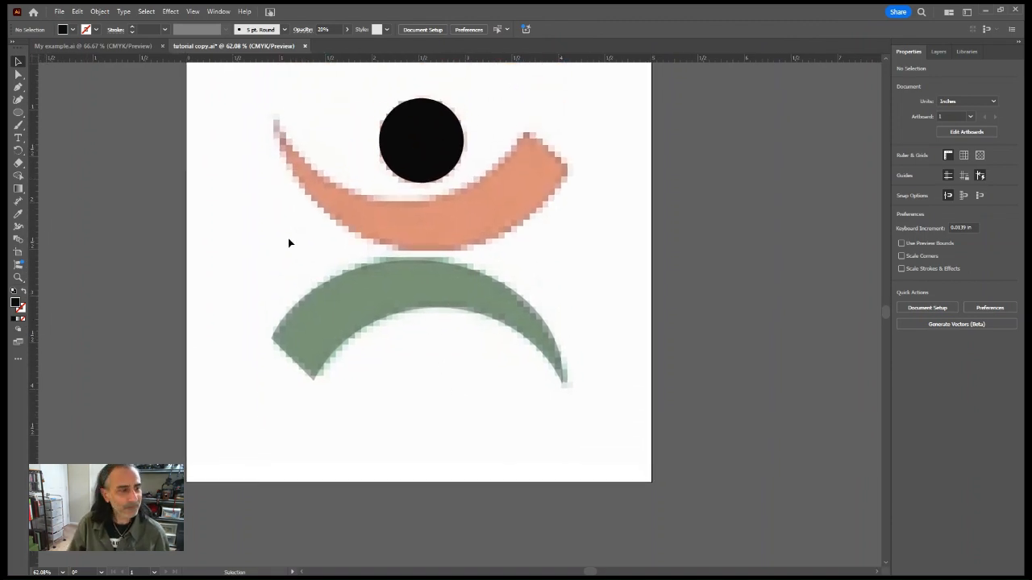
pyautogui.click(391, 289)
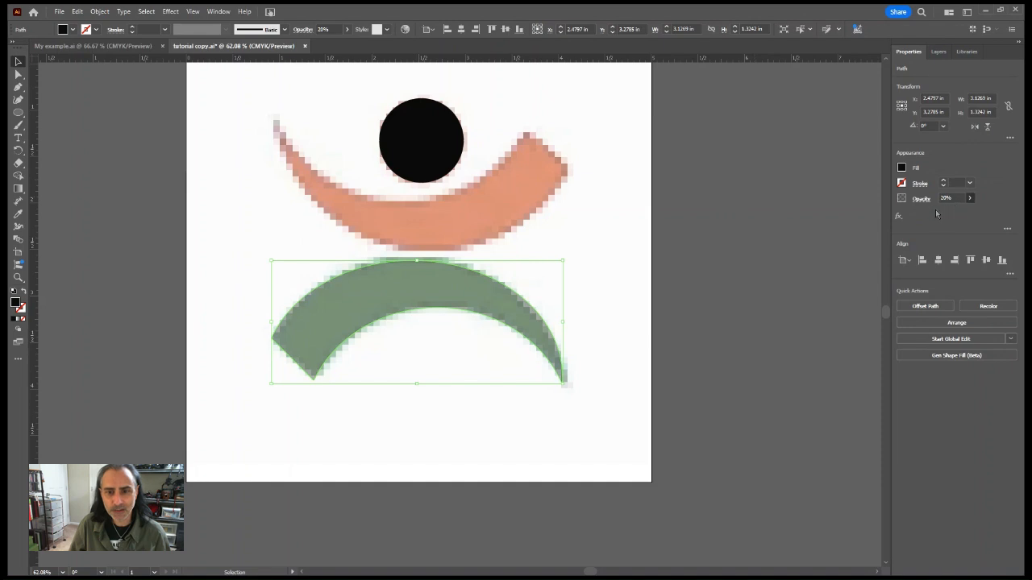
pyautogui.moveTo(937, 212); pyautogui.dragTo(946, 218)
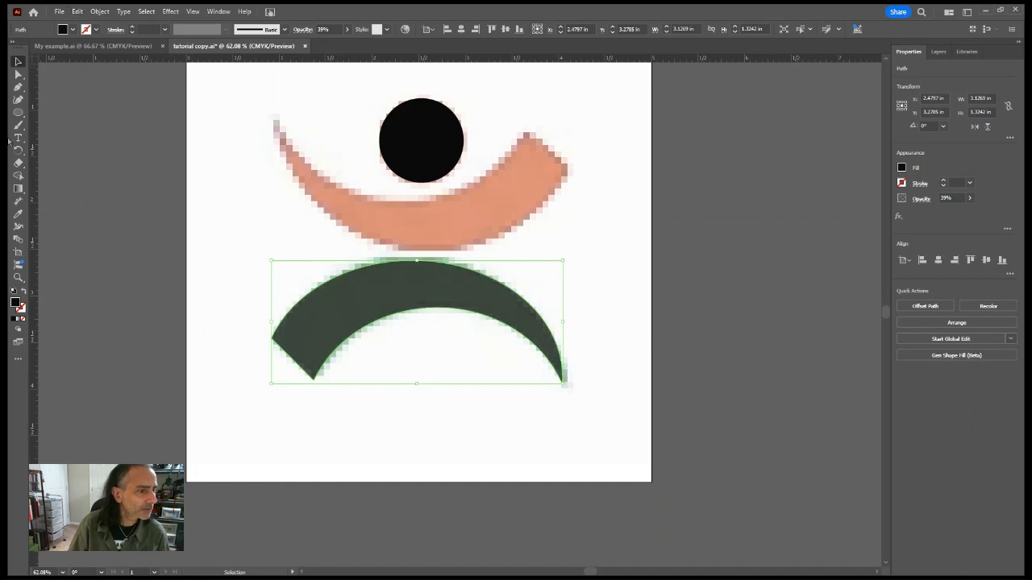
# - Rotate the arc copy about 179° and move it onto the orange arc of the template
pyautogui.press('r')
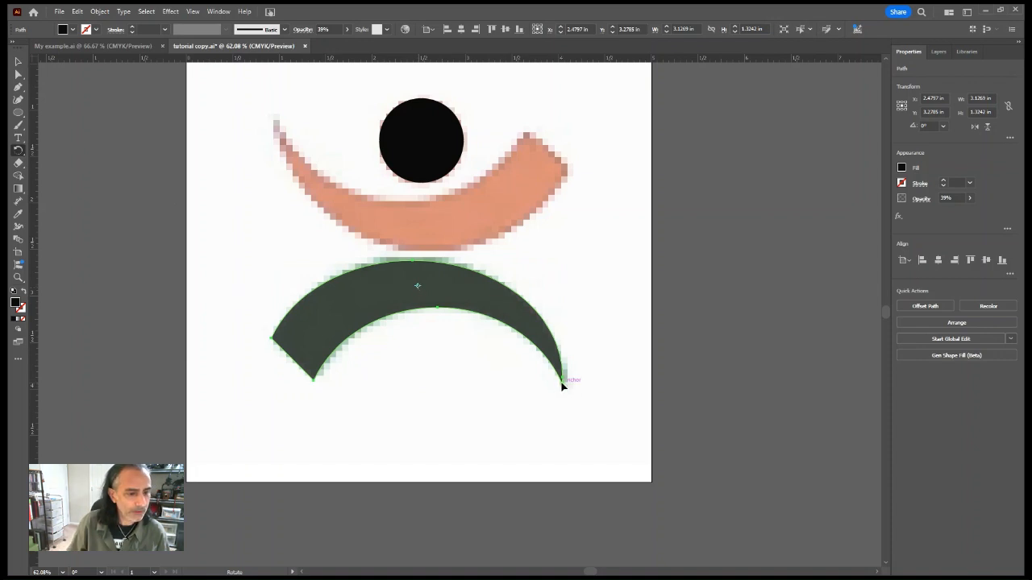
pyautogui.moveTo(561, 384); pyautogui.dragTo(287, 199)
pyautogui.press('v')
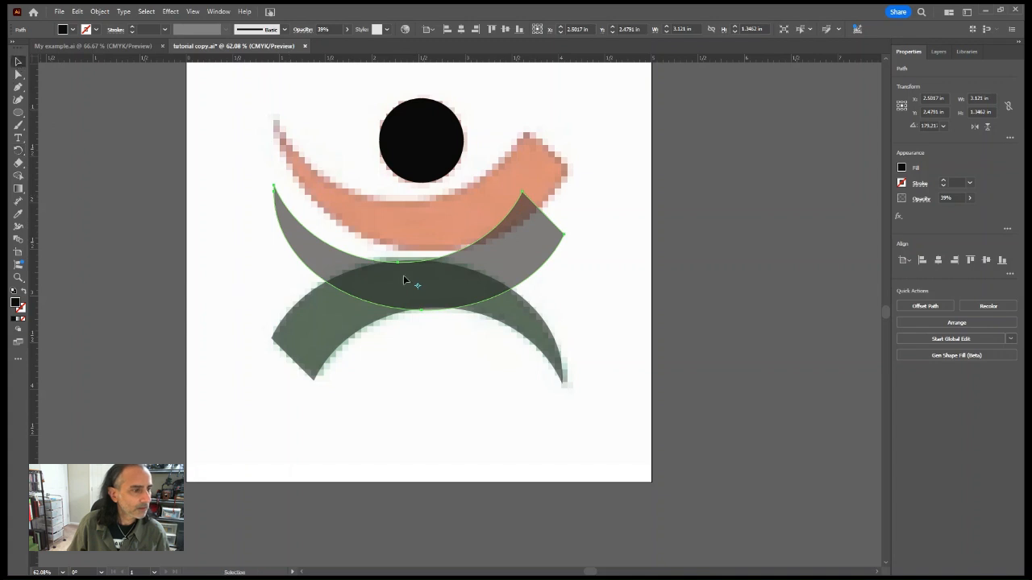
pyautogui.moveTo(476, 272); pyautogui.dragTo(481, 212)
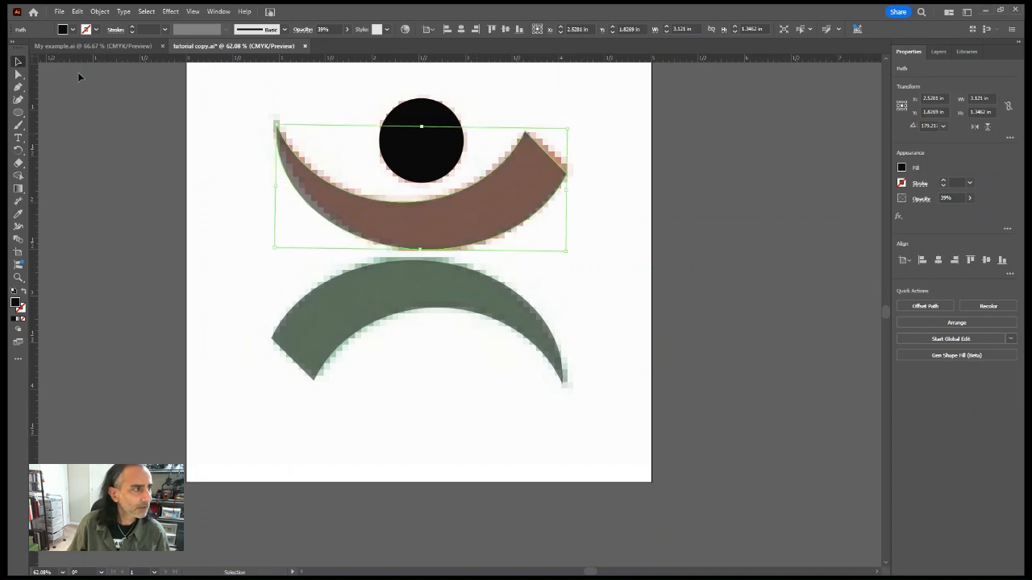
# - Stretch the upper arc to about 3.18 × 1.37 in and nudge it down to match the orange arc
pyautogui.moveTo(568, 189); pyautogui.dragTo(573, 190)
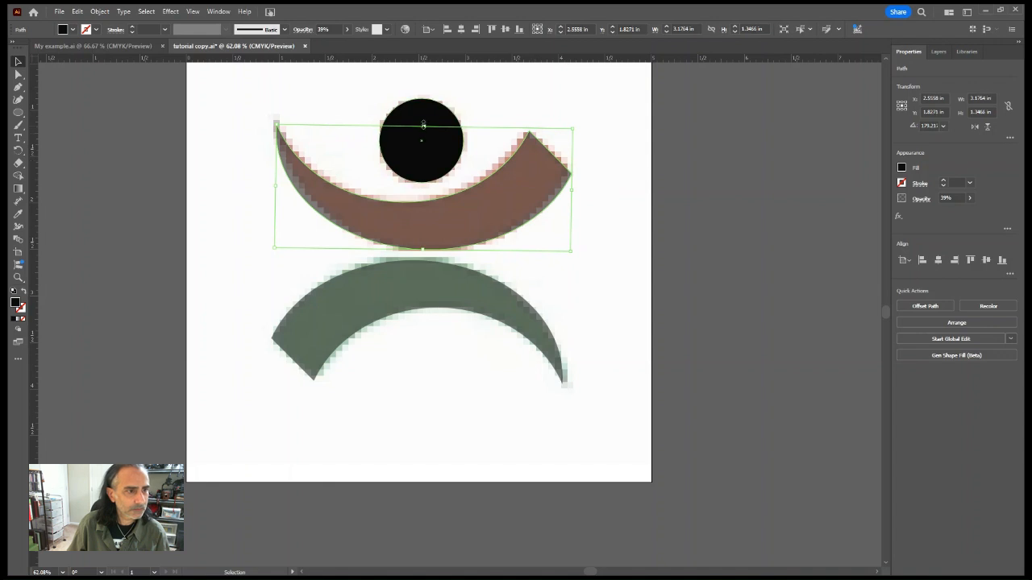
pyautogui.moveTo(422, 127); pyautogui.dragTo(423, 123)
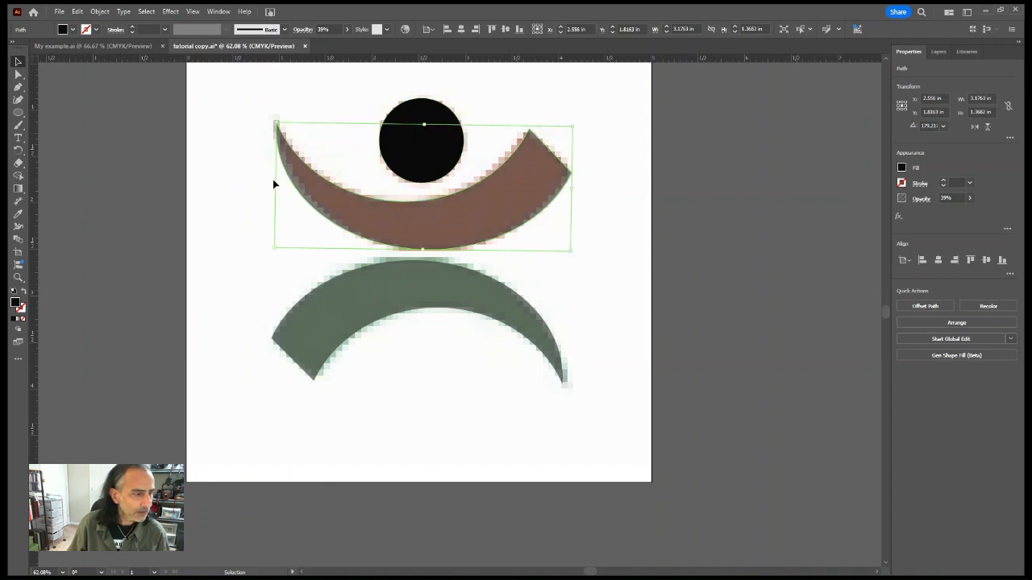
pyautogui.moveTo(271, 249); pyautogui.dragTo(271, 252)
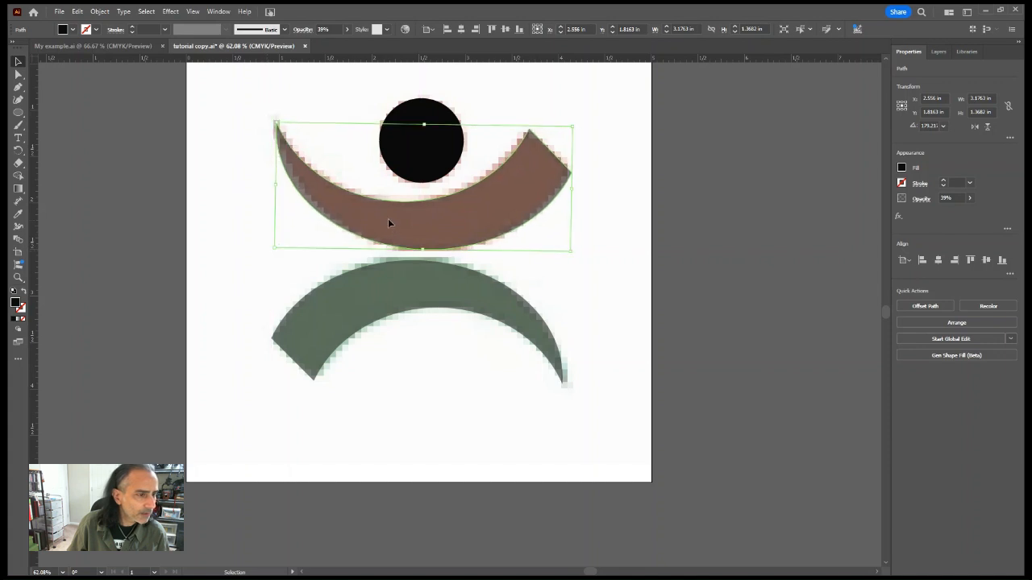
pyautogui.moveTo(388, 218); pyautogui.dragTo(391, 231)
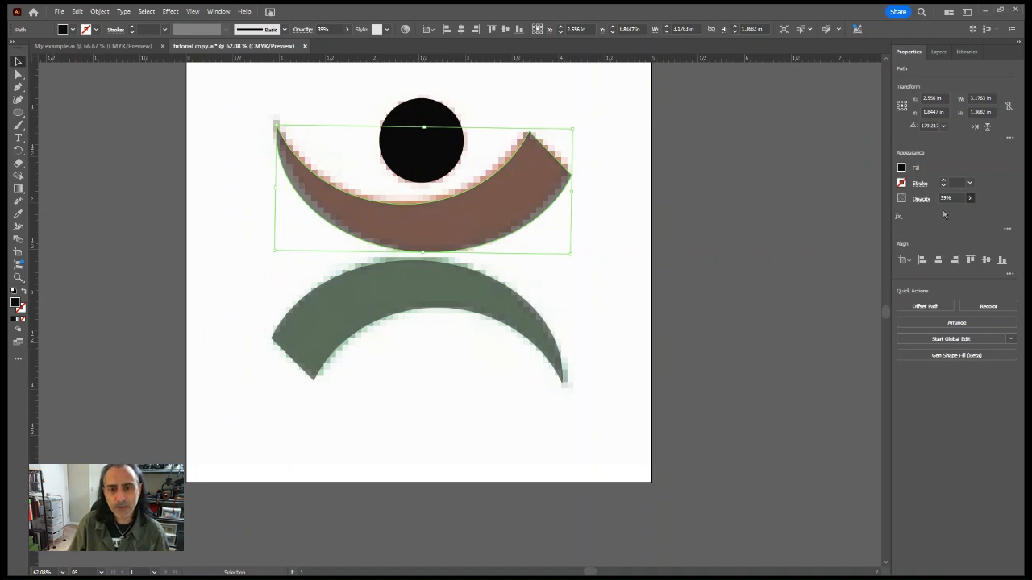
# - Set the opacity of both the upper and lower arcs to 100%
pyautogui.press('0')
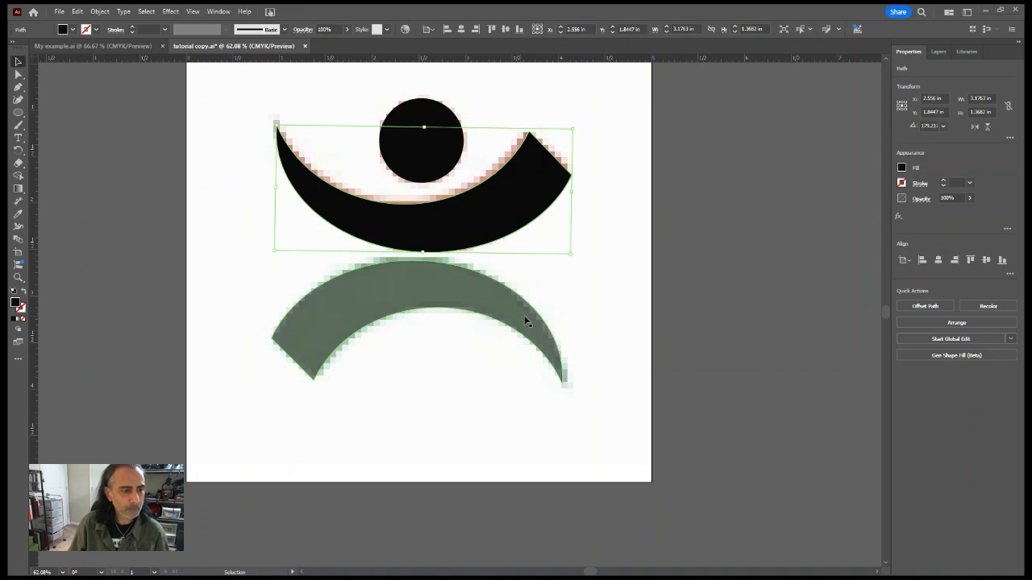
pyautogui.click(538, 323)
pyautogui.click(595, 332)
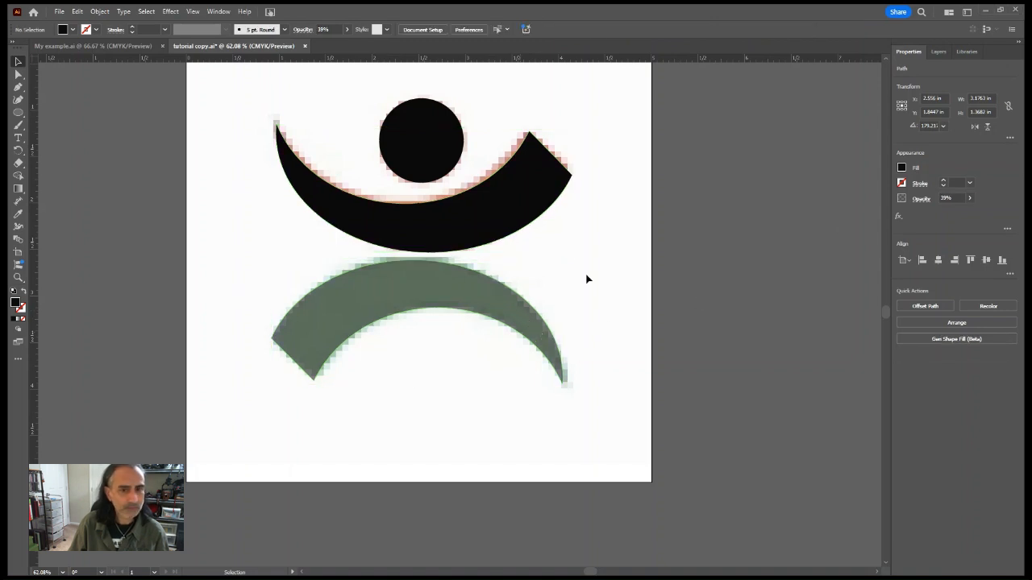
pyautogui.click(505, 305)
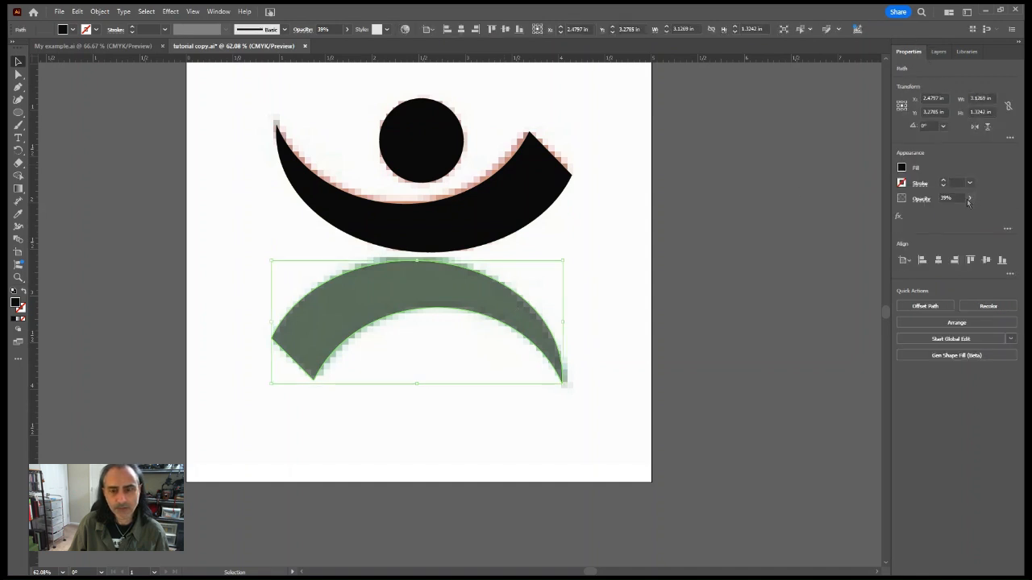
pyautogui.hotkey('ctrl', 'z')
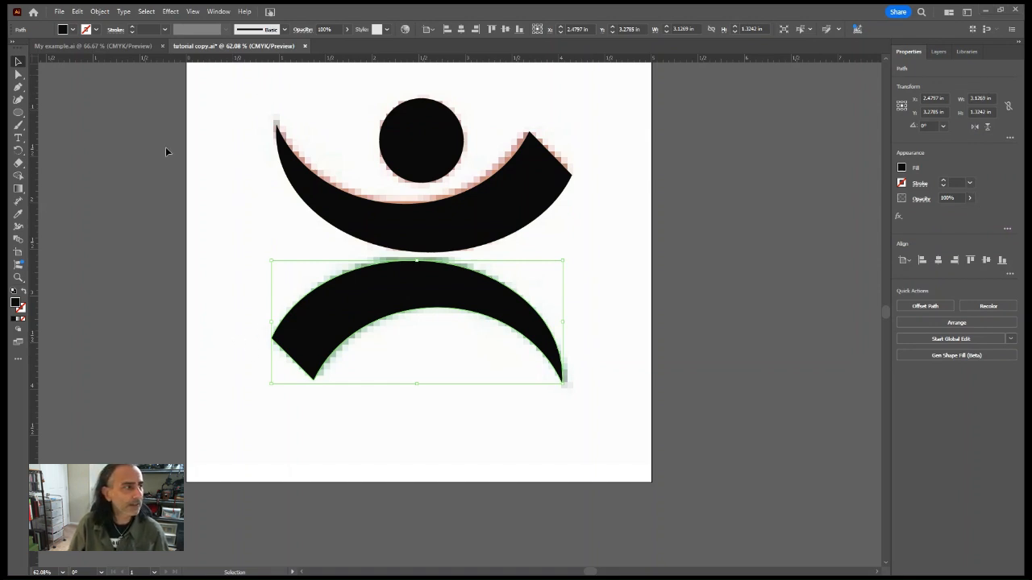
# - Select the circle and both arcs and group them
pyautogui.click(230, 113)
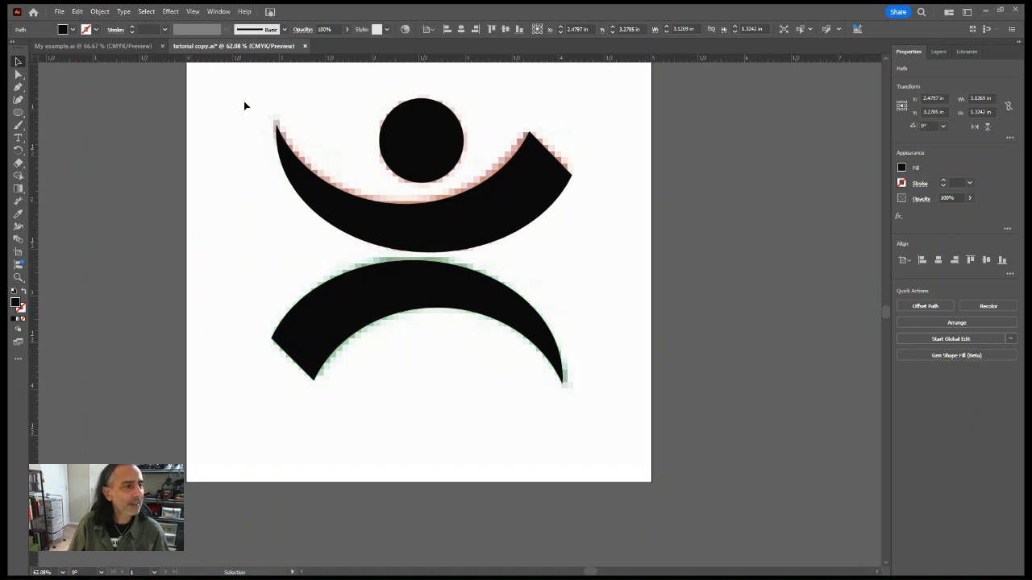
pyautogui.moveTo(242, 87); pyautogui.dragTo(402, 380)
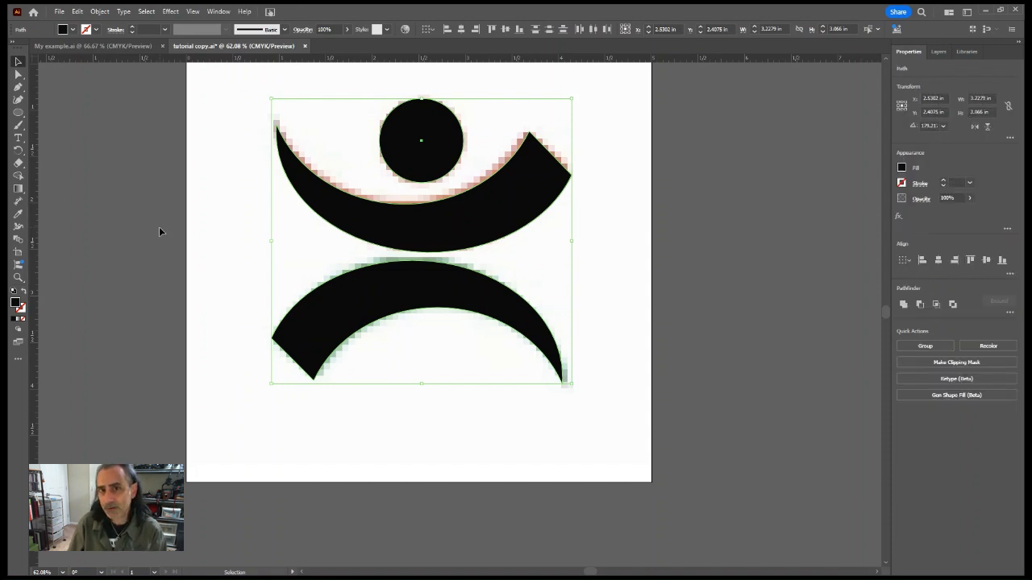
pyautogui.hotkey('ctrl', 'g')
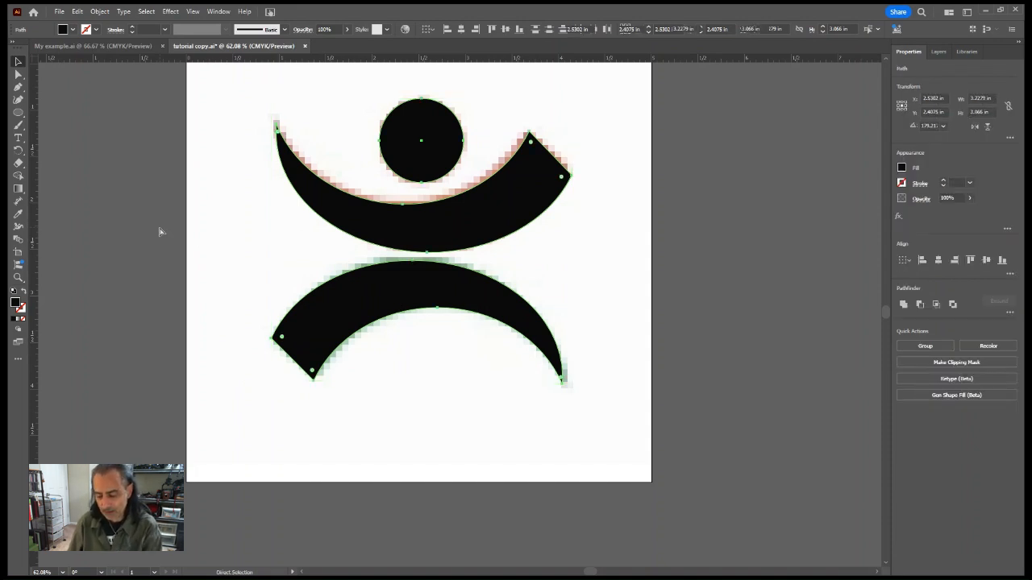
# - Move and shrink the figure group to about 1.88 × 1.78 in near the artboard's upper-left corner, and hide template Layer 2
pyautogui.moveTo(403, 145); pyautogui.dragTo(334, 131)
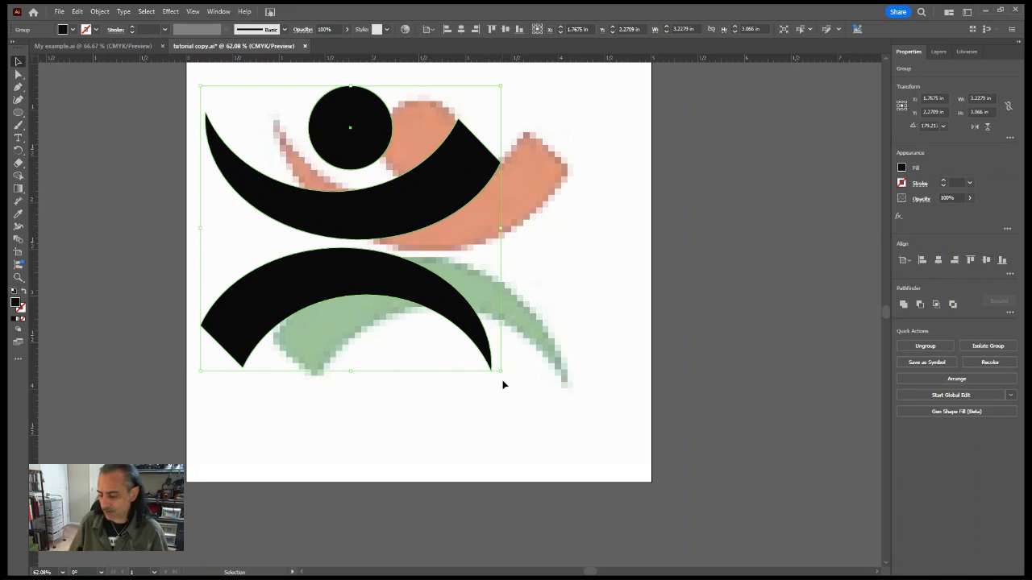
pyautogui.moveTo(501, 370); pyautogui.dragTo(376, 277)
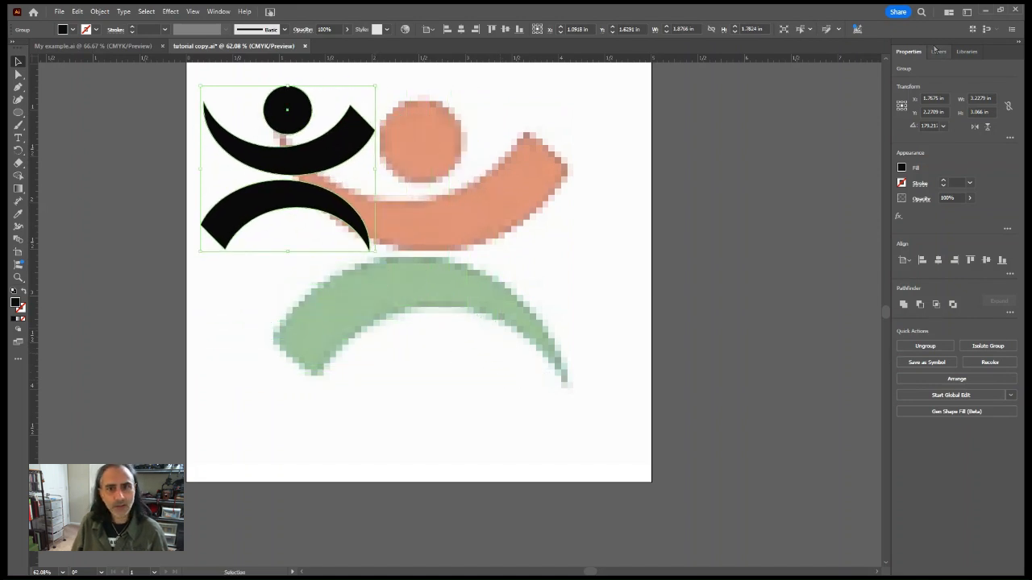
pyautogui.click(938, 51)
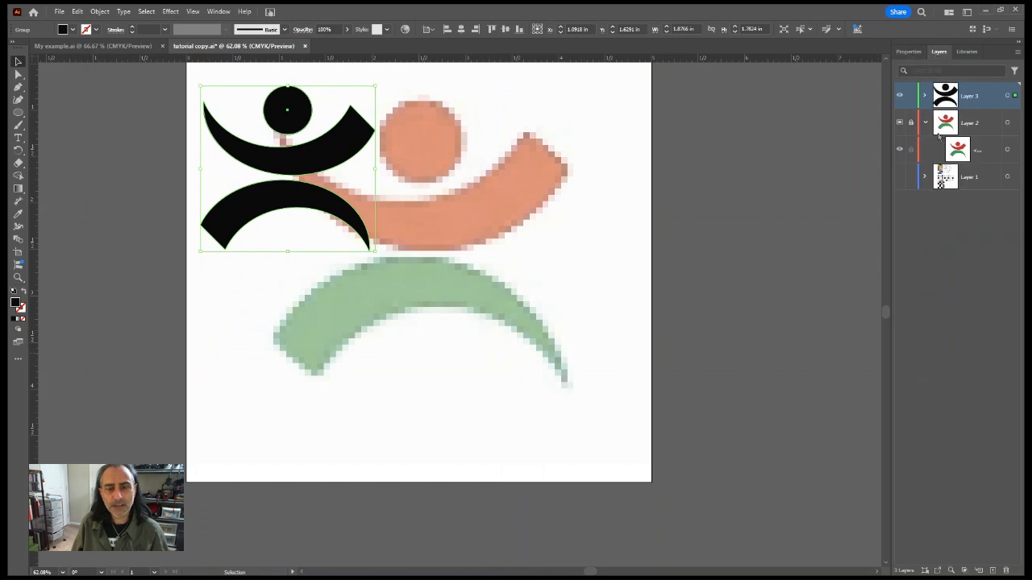
pyautogui.click(900, 123)
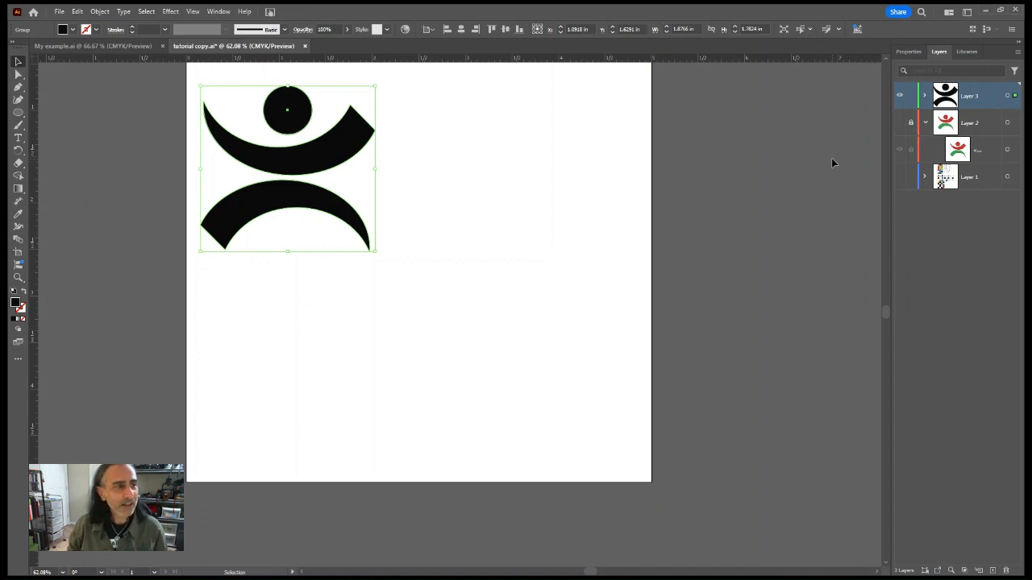
# - Add the point text "AcroDance" to the right of the figure
pyautogui.click(17, 138)
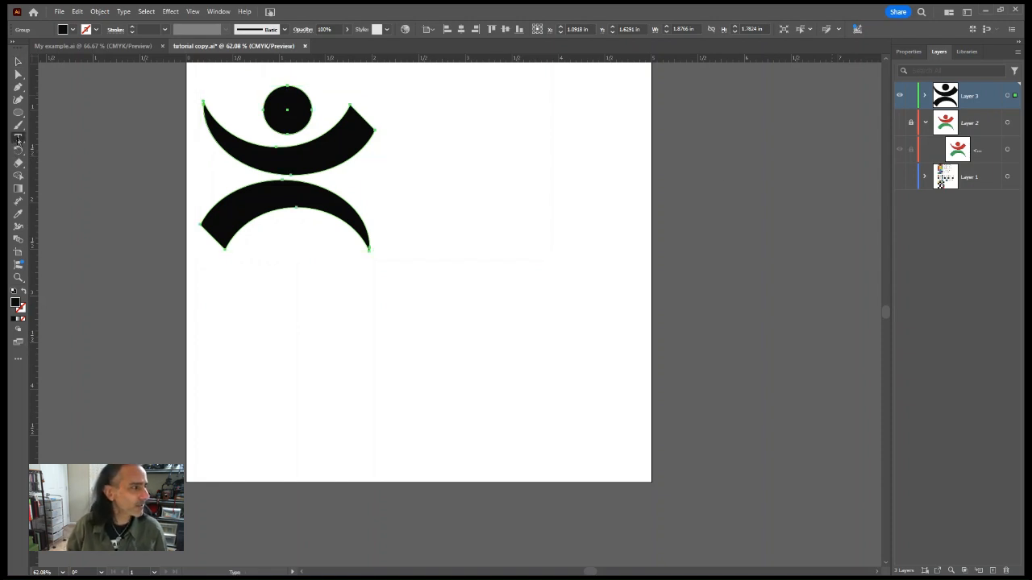
pyautogui.click(407, 177)
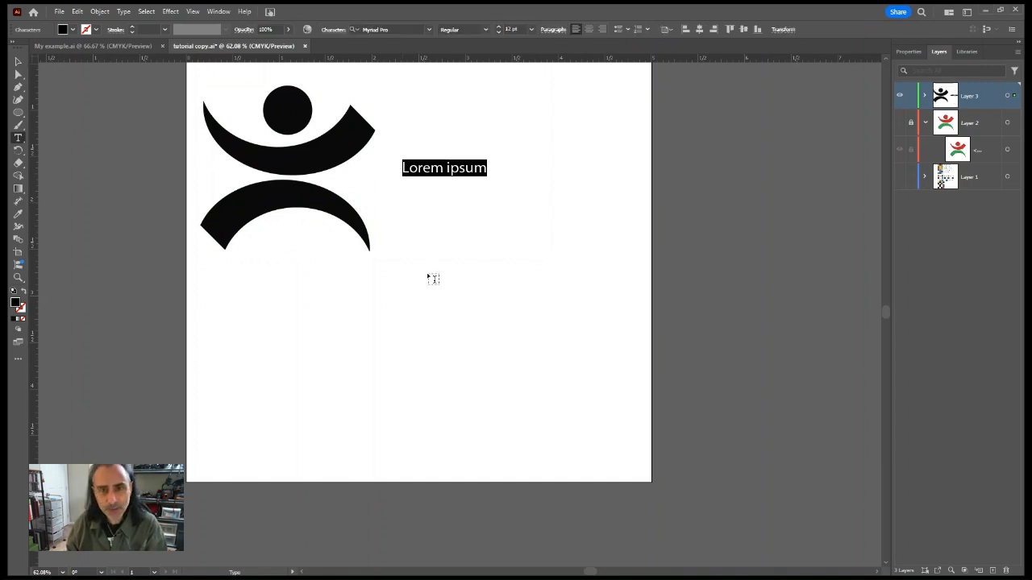
pyautogui.write('AcroDanc')
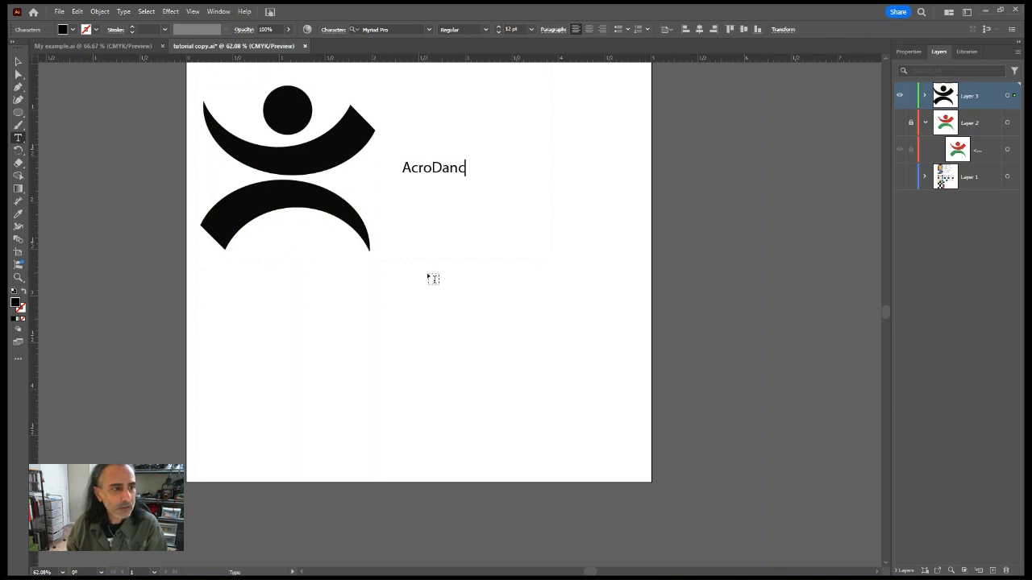
pyautogui.write('e')
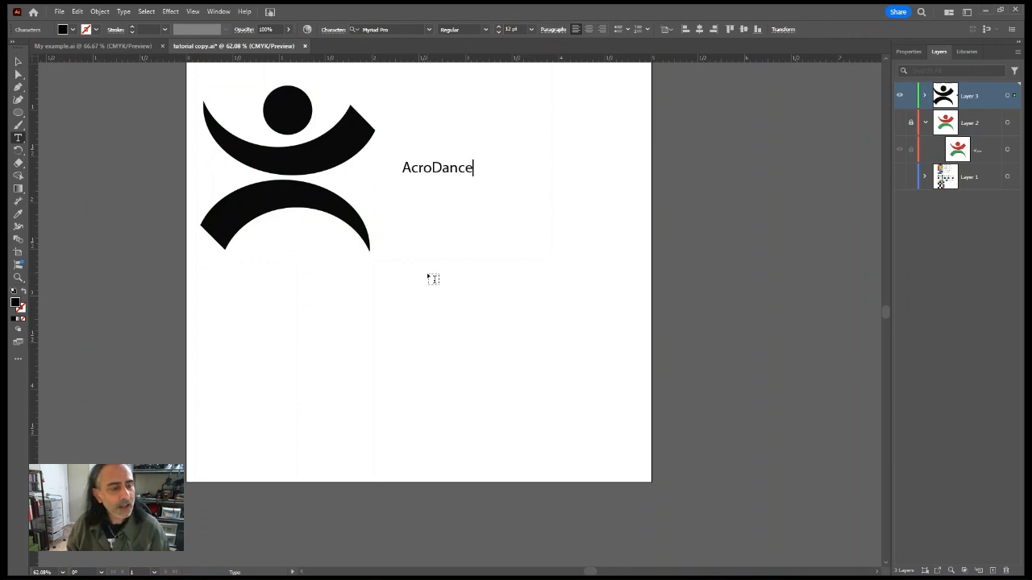
# - Enlarge the AcroDance text proportionally to about 38.11 pt and move it up against the figure
pyautogui.click(17, 61)
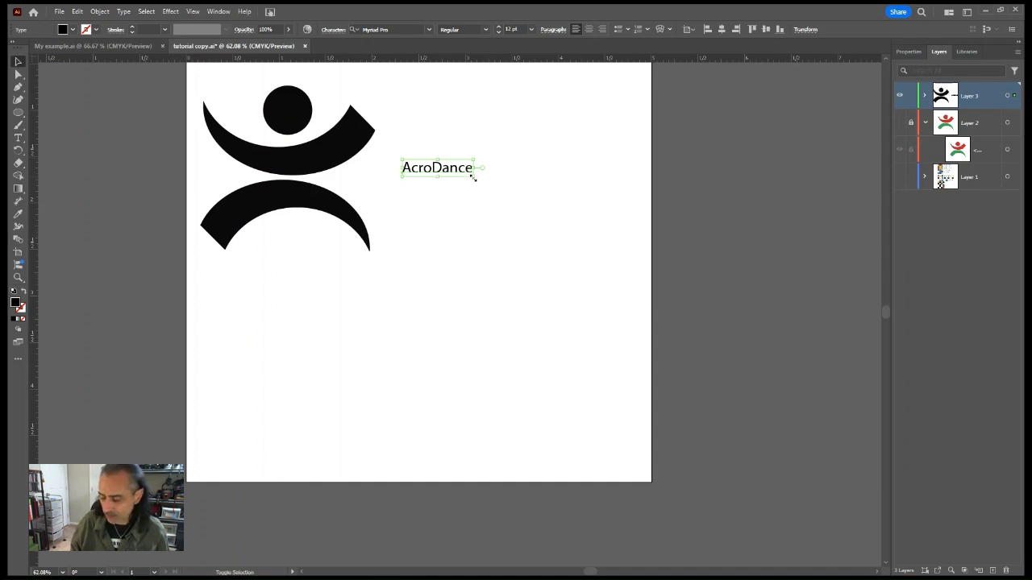
pyautogui.moveTo(473, 177); pyautogui.dragTo(627, 274)
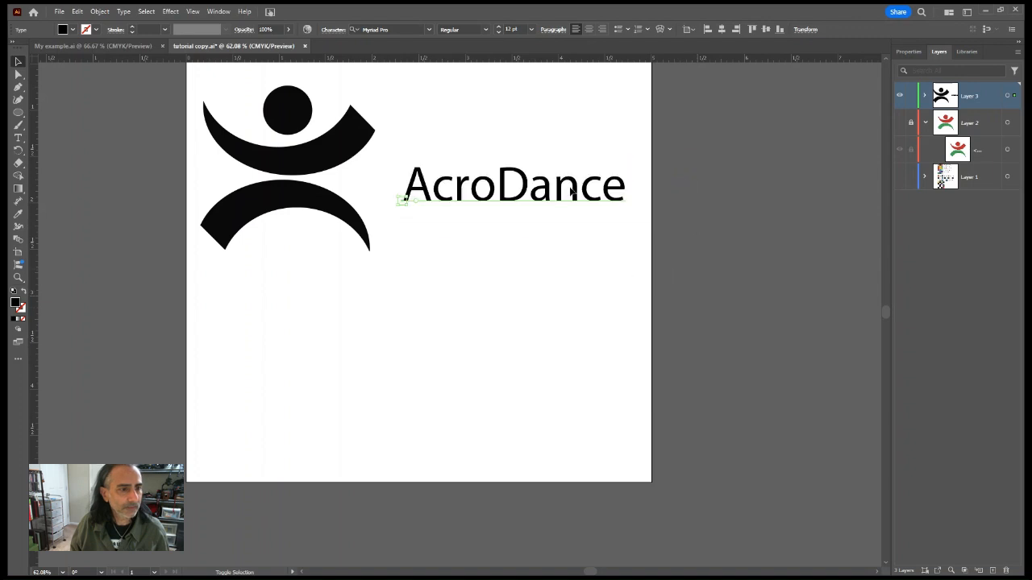
pyautogui.moveTo(576, 195); pyautogui.dragTo(542, 181)
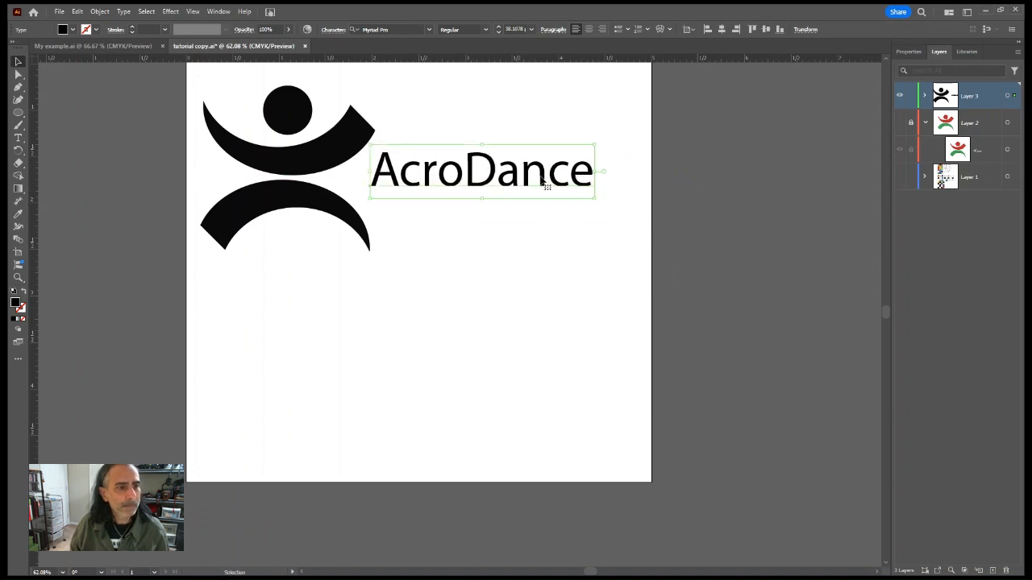
pyautogui.press('t')
pyautogui.click(495, 173)
pyautogui.doubleClick(493, 173)
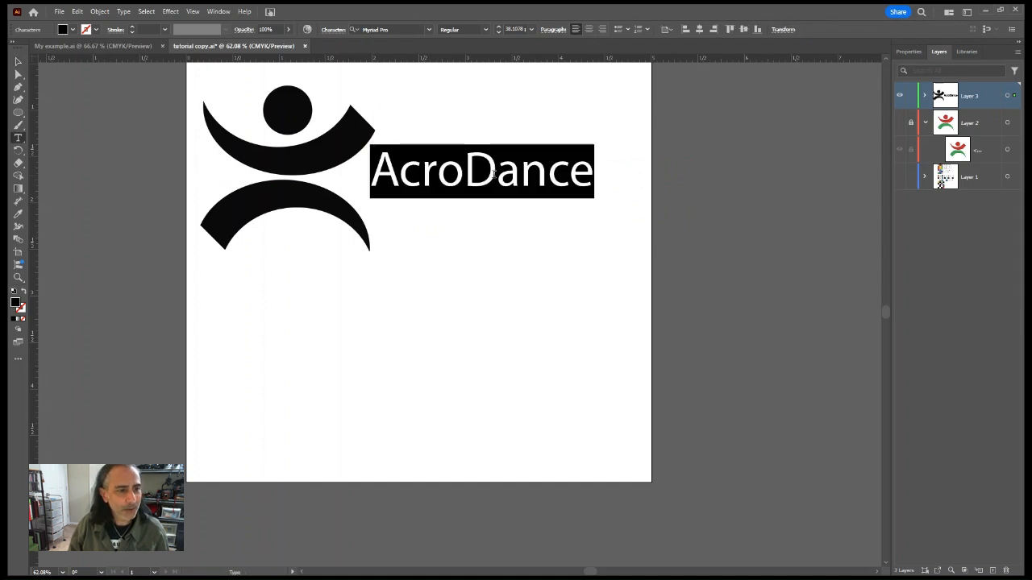
pyautogui.click(909, 52)
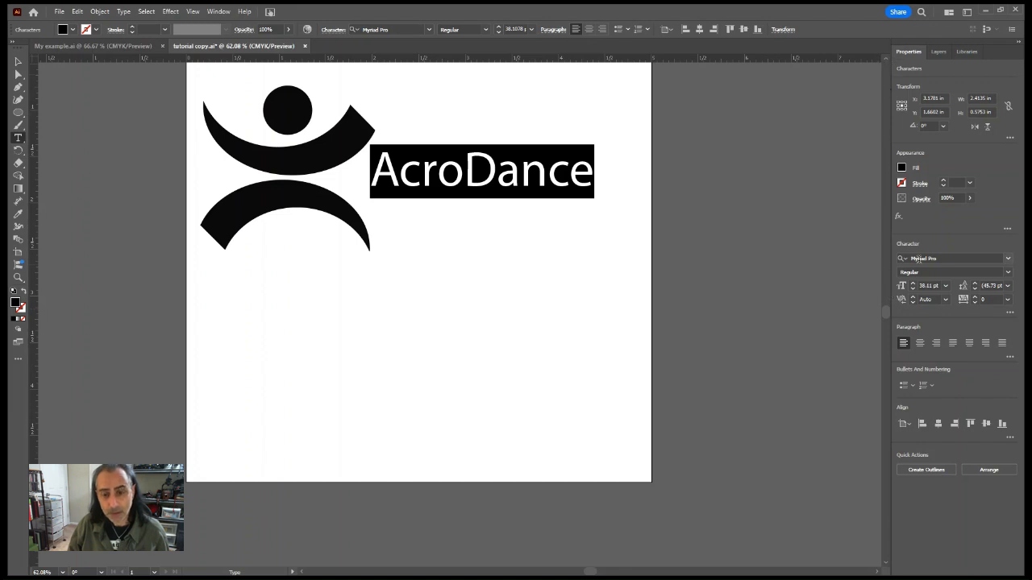
pyautogui.click(1009, 260)
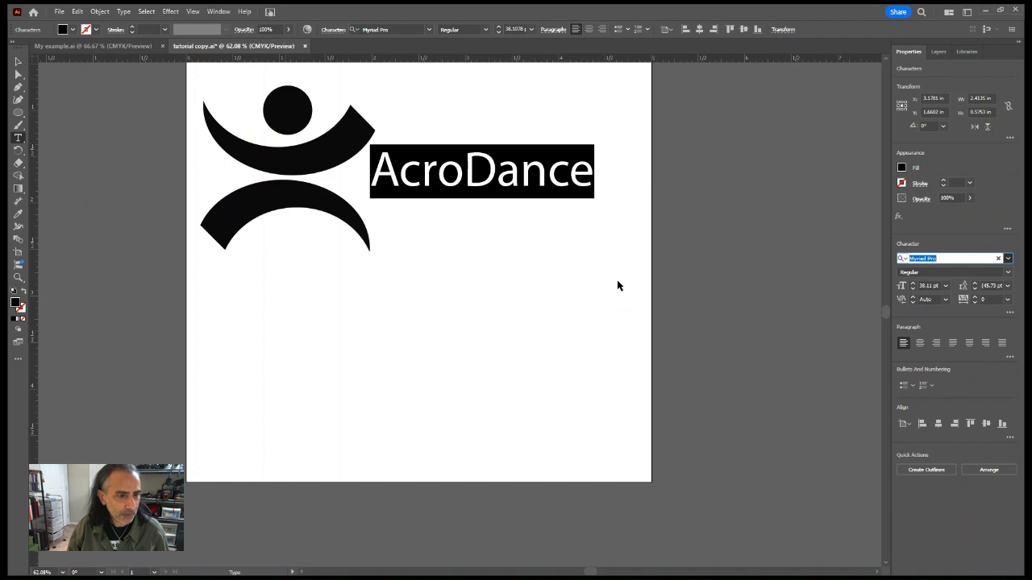
pyautogui.click(17, 63)
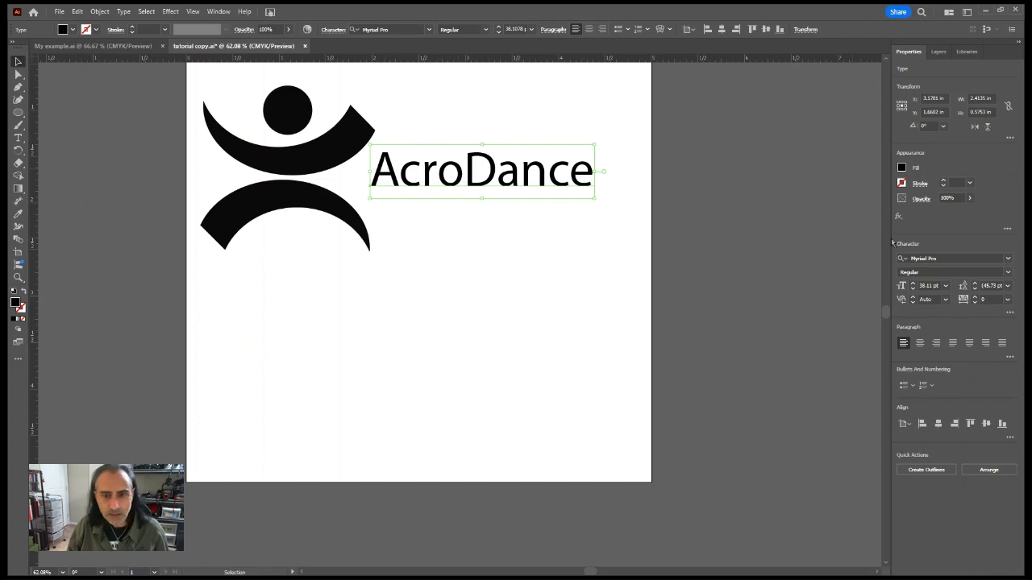
# - Select the whole AcroDance text and preview alternative typefaces on it from the font list
pyautogui.scroll(5, 890, 241)
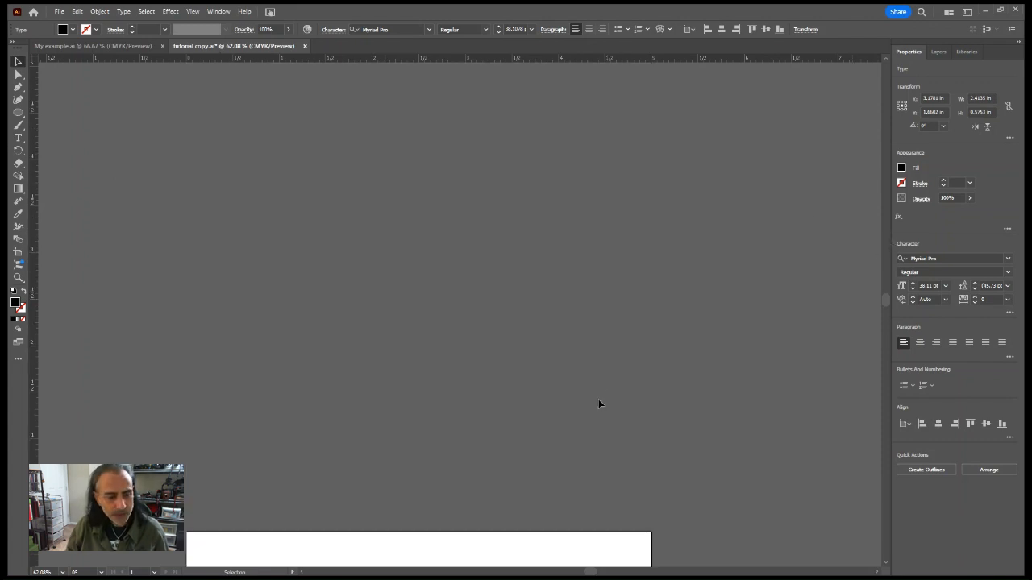
pyautogui.moveTo(486, 433); pyautogui.dragTo(460, 7)
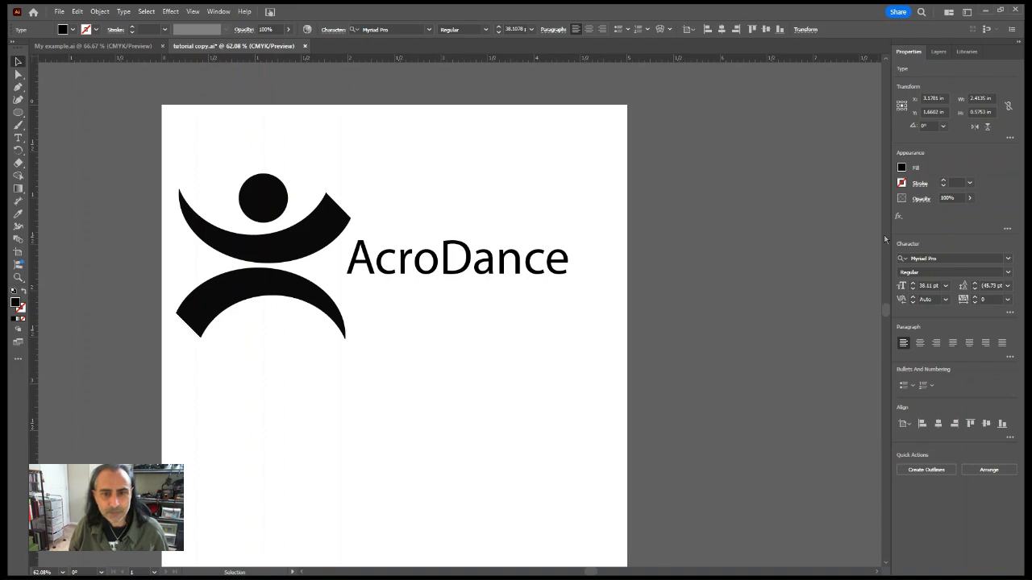
pyautogui.scroll(3, 890, 242)
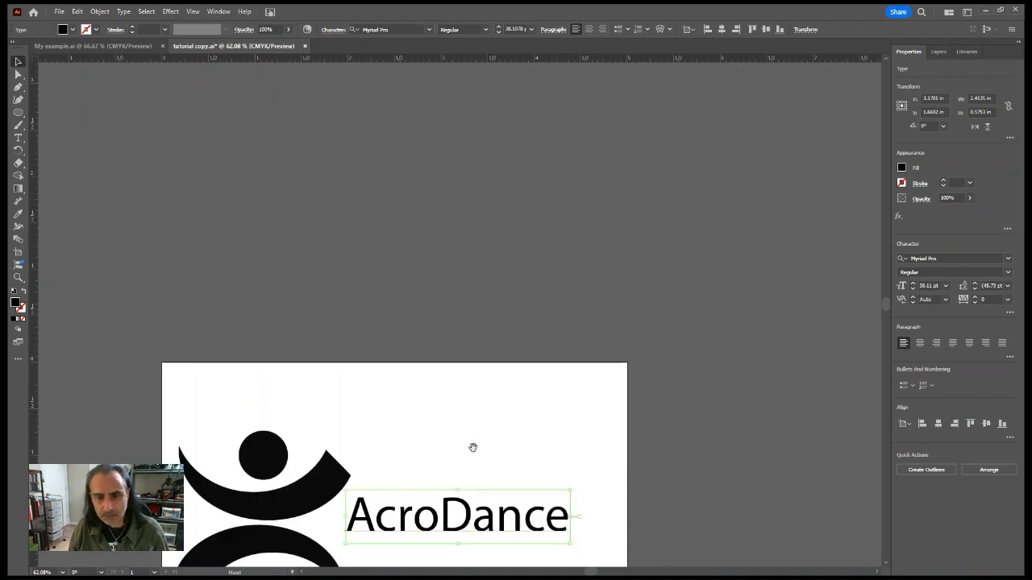
pyautogui.moveTo(472, 448); pyautogui.dragTo(461, 173)
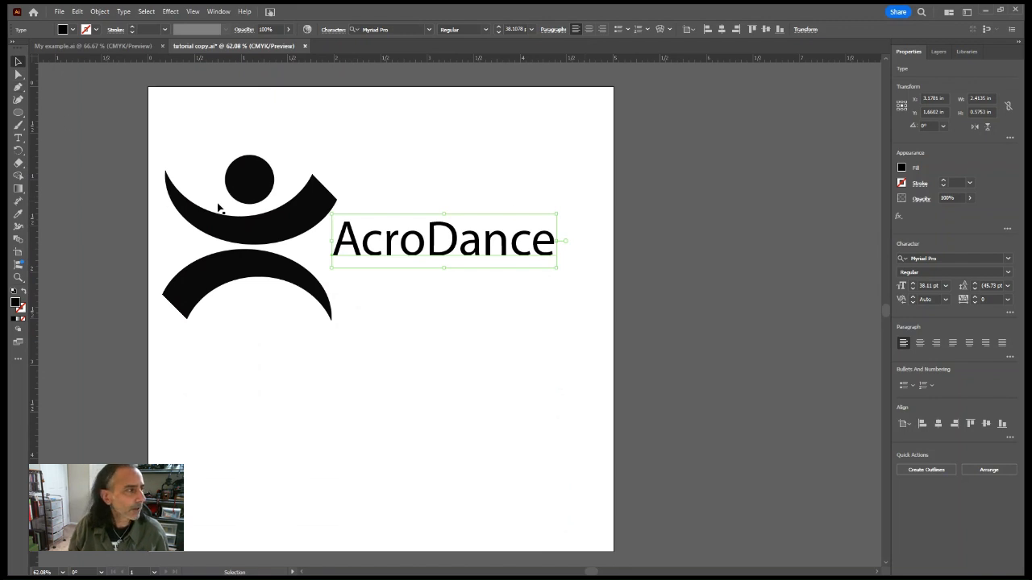
pyautogui.press('t')
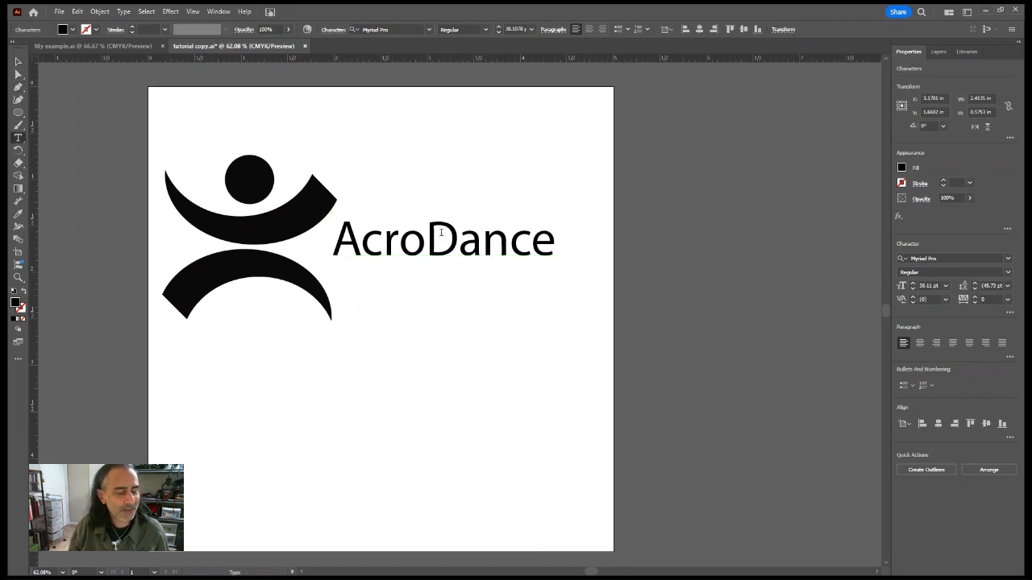
pyautogui.doubleClick(441, 233)
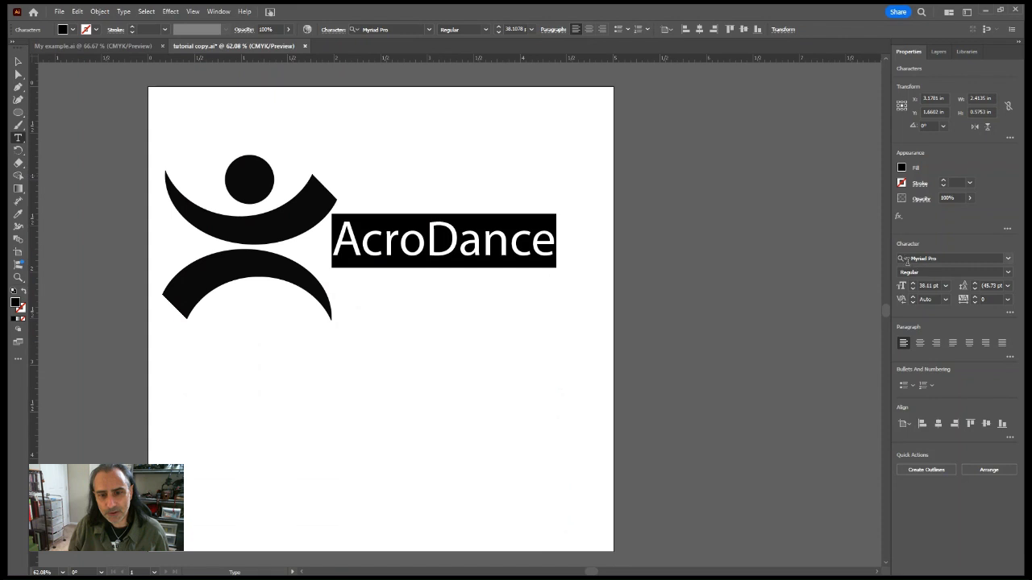
pyautogui.click(1008, 260)
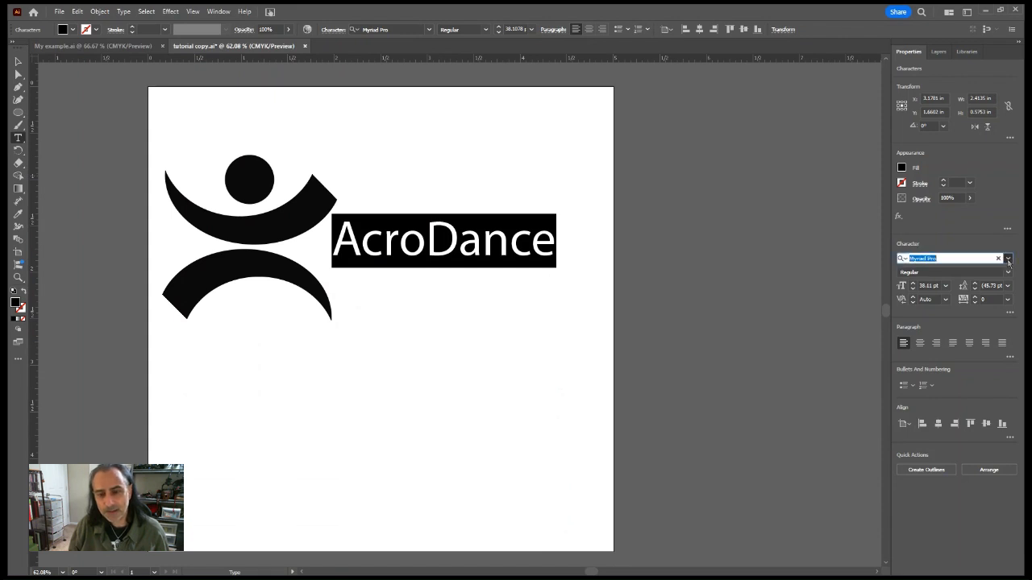
pyautogui.press('Down')
pyautogui.press('Down')
pyautogui.press('Down')
pyautogui.press('Down')
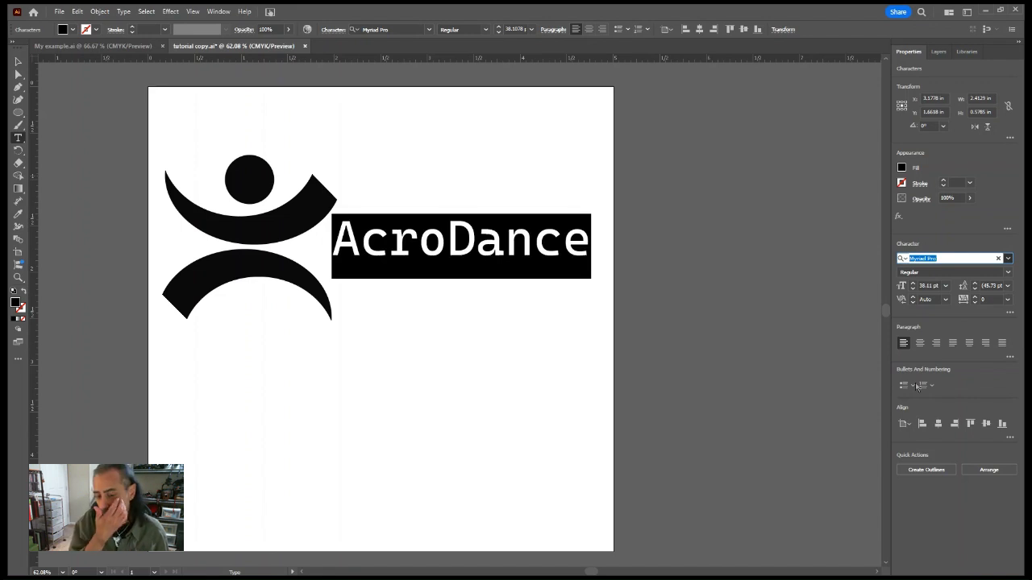
pyautogui.press('Down')
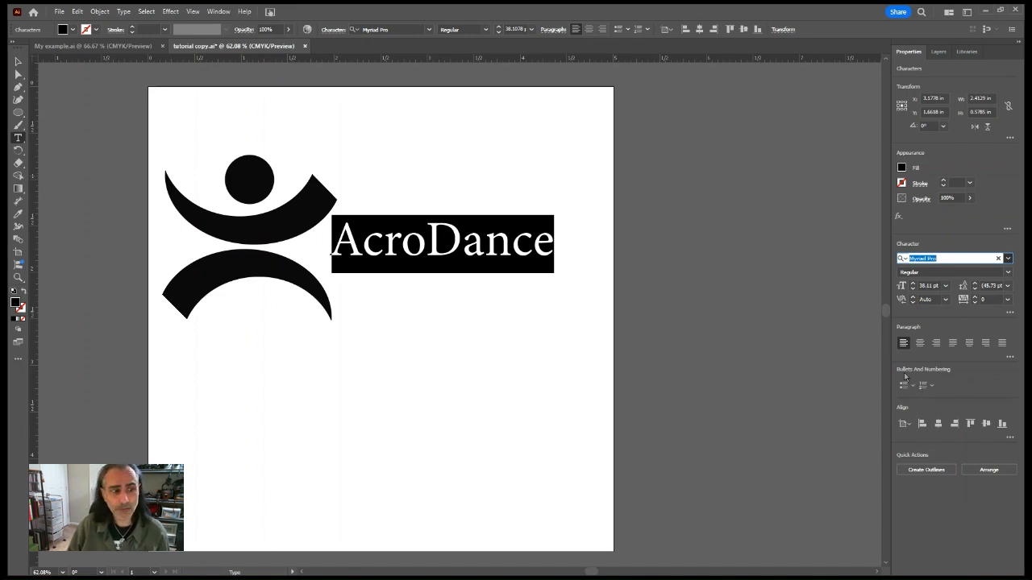
pyautogui.click(797, 293)
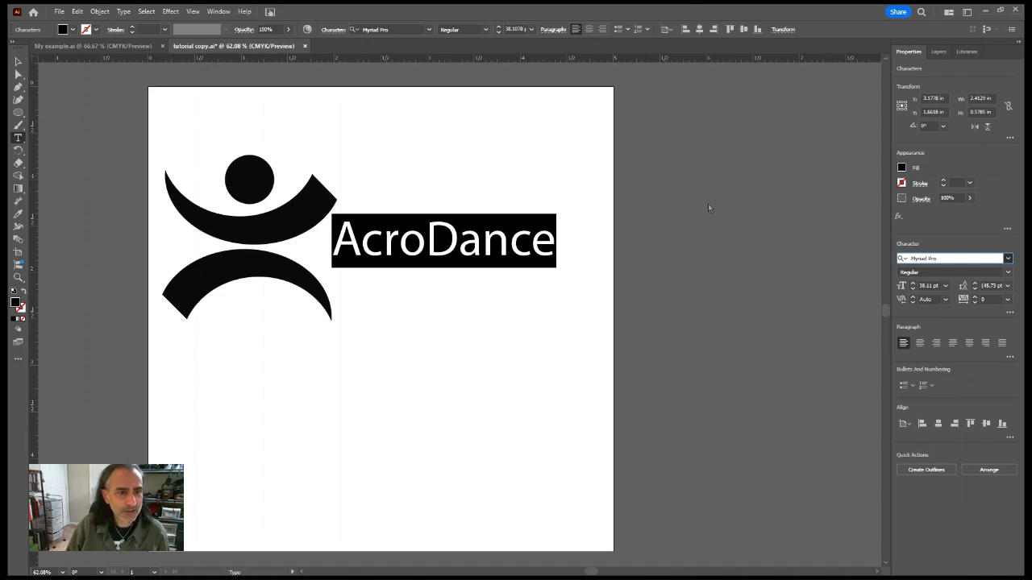
pyautogui.hotkey('ctrl', 'a')
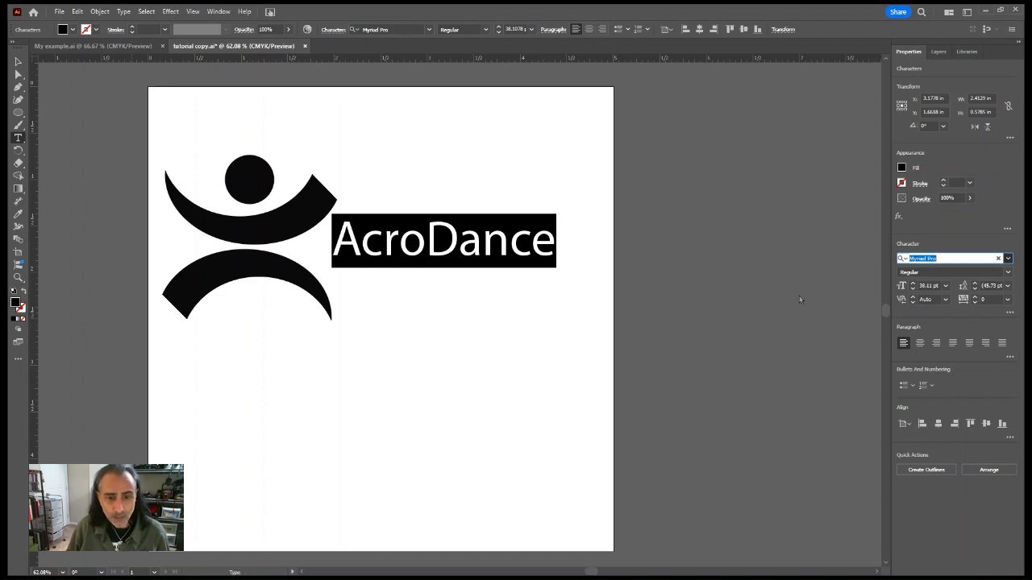
pyautogui.press('BackSpace')
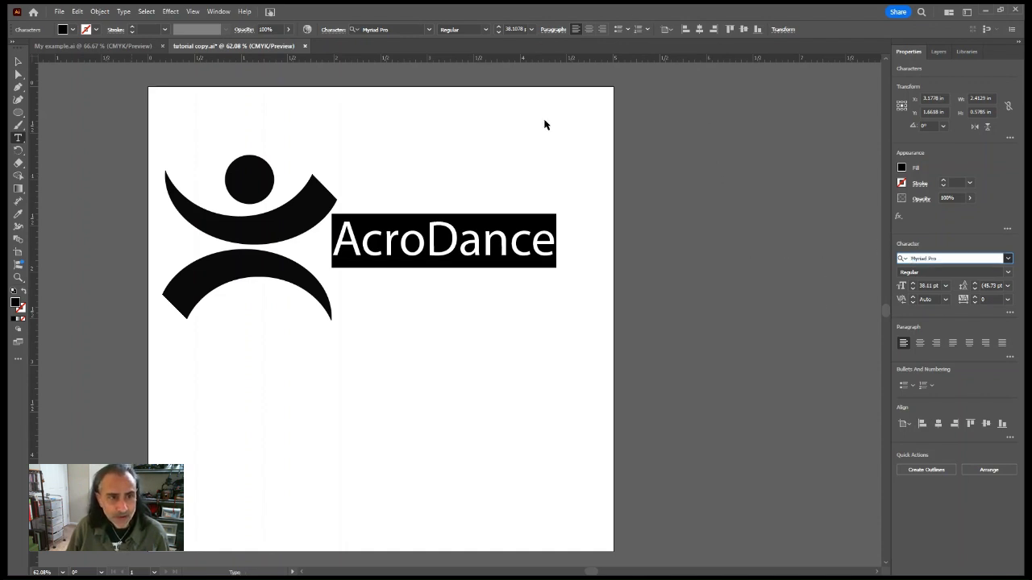
pyautogui.click(751, 10)
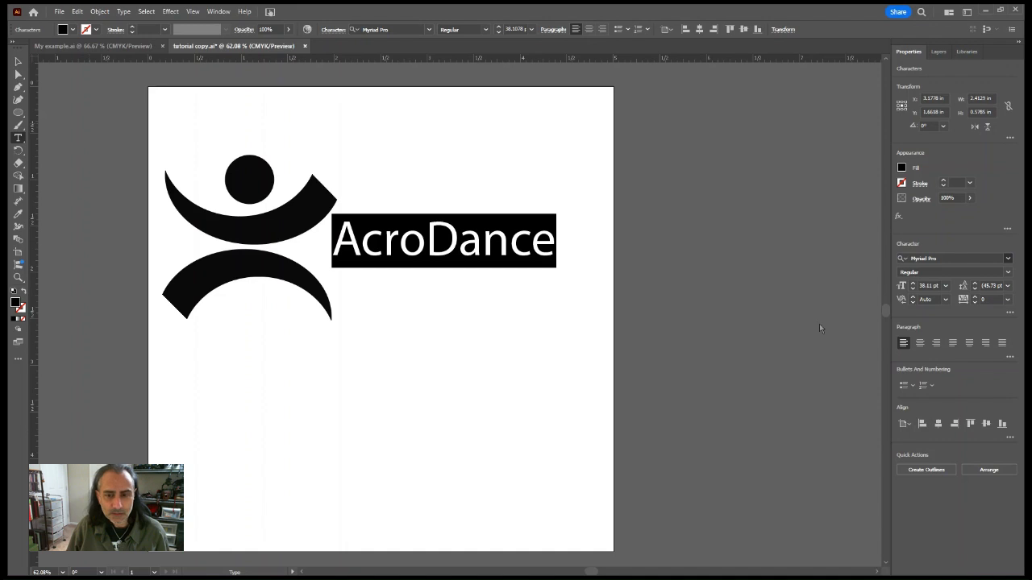
pyautogui.click(933, 259)
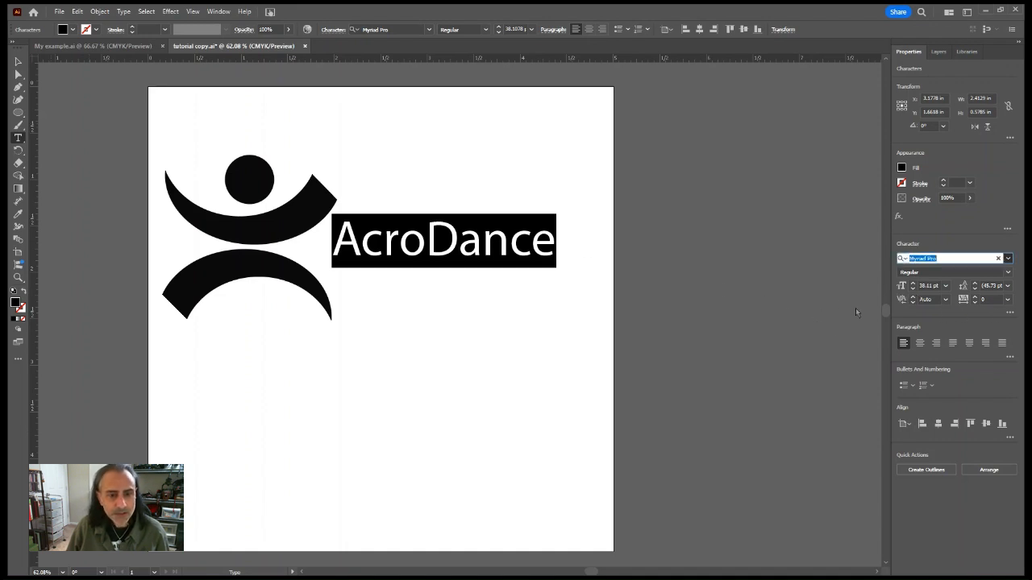
pyautogui.click(799, 292)
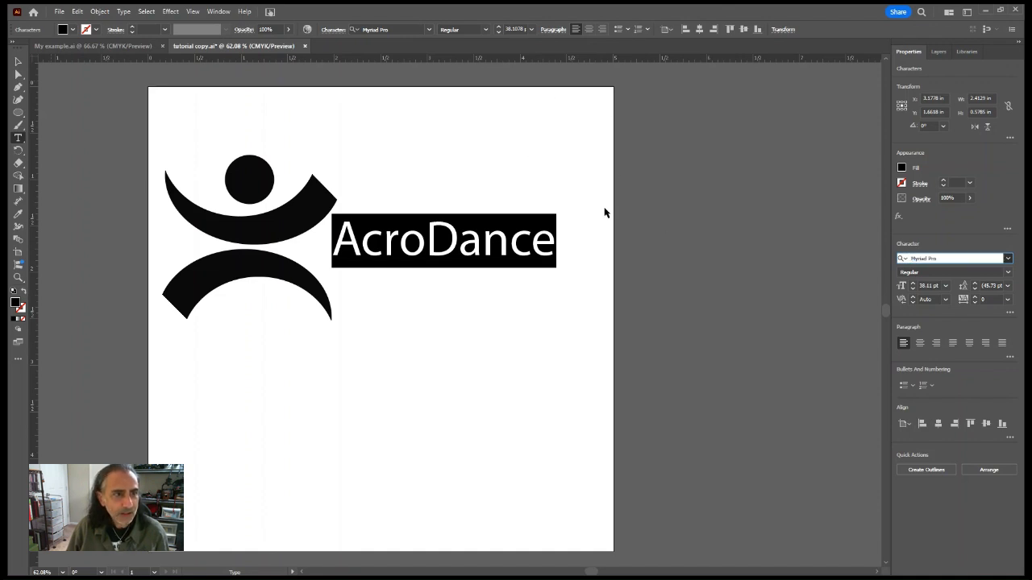
pyautogui.click(540, 9)
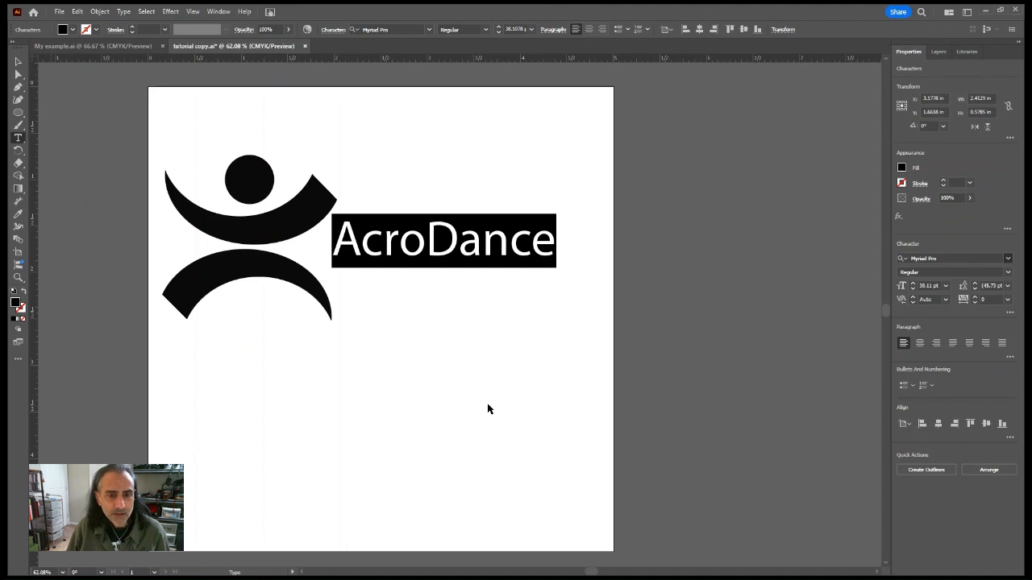
pyautogui.moveTo(486, 410); pyautogui.dragTo(853, 277)
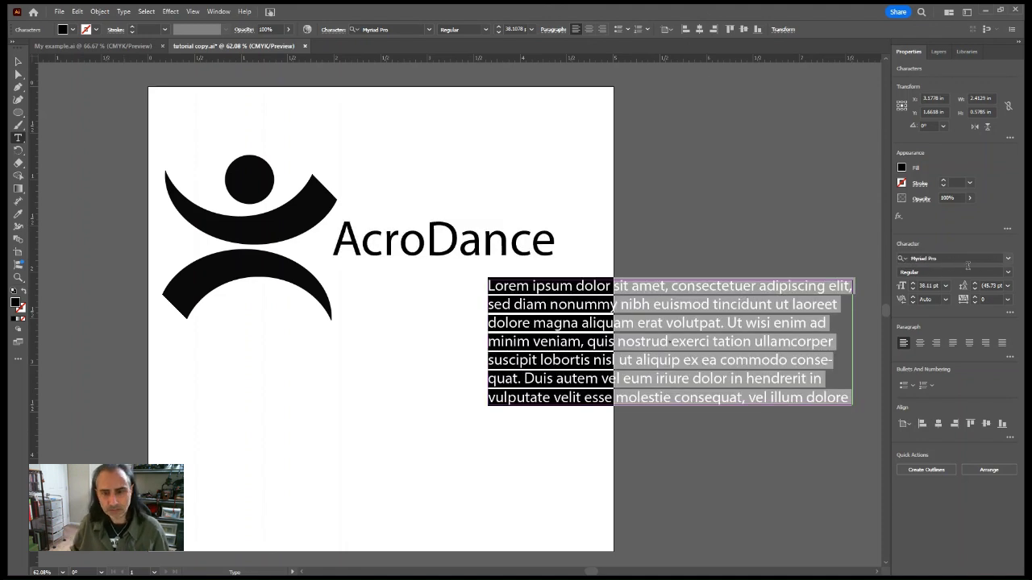
pyautogui.press('Delete')
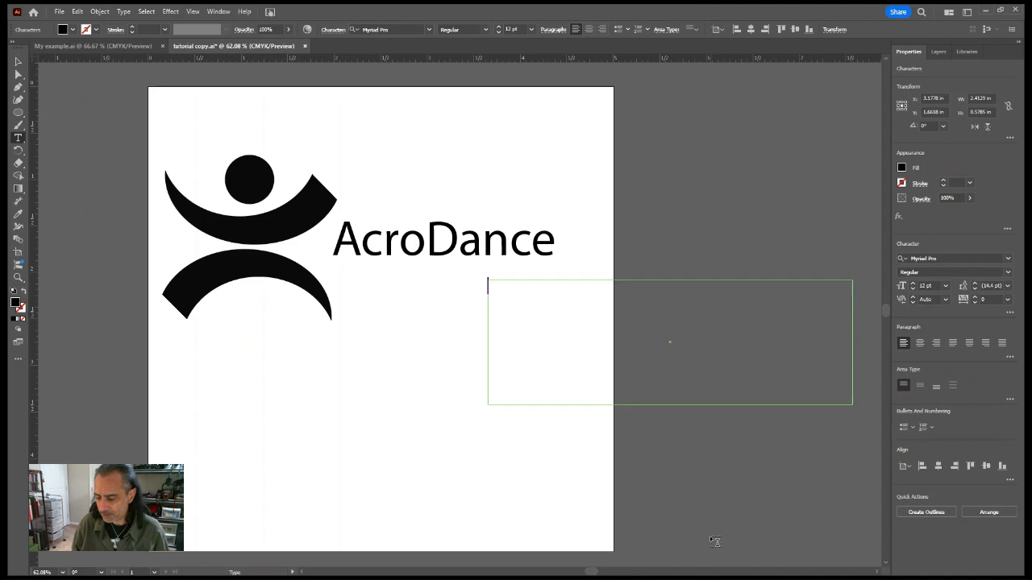
pyautogui.press('Escape')
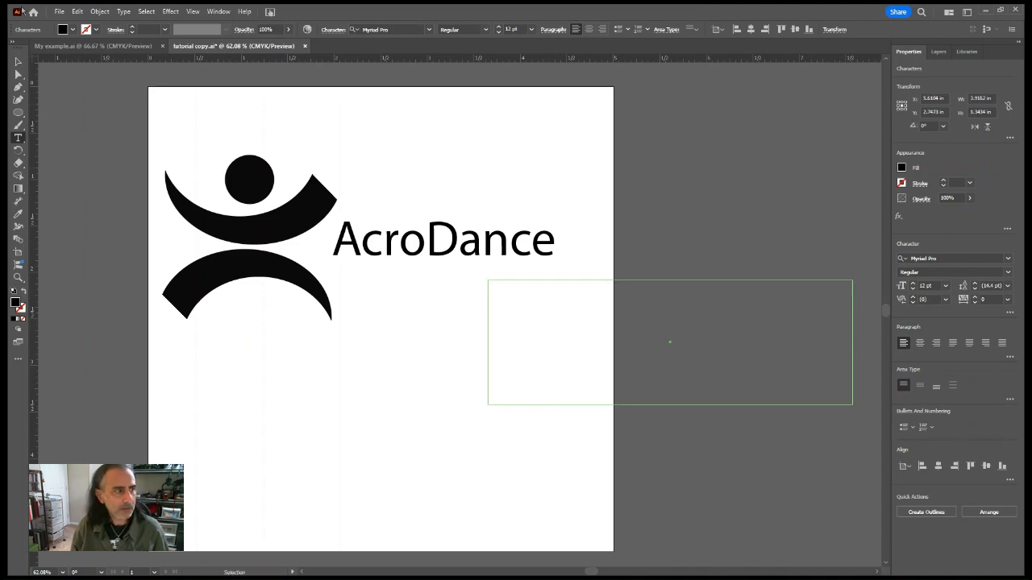
pyautogui.click(17, 62)
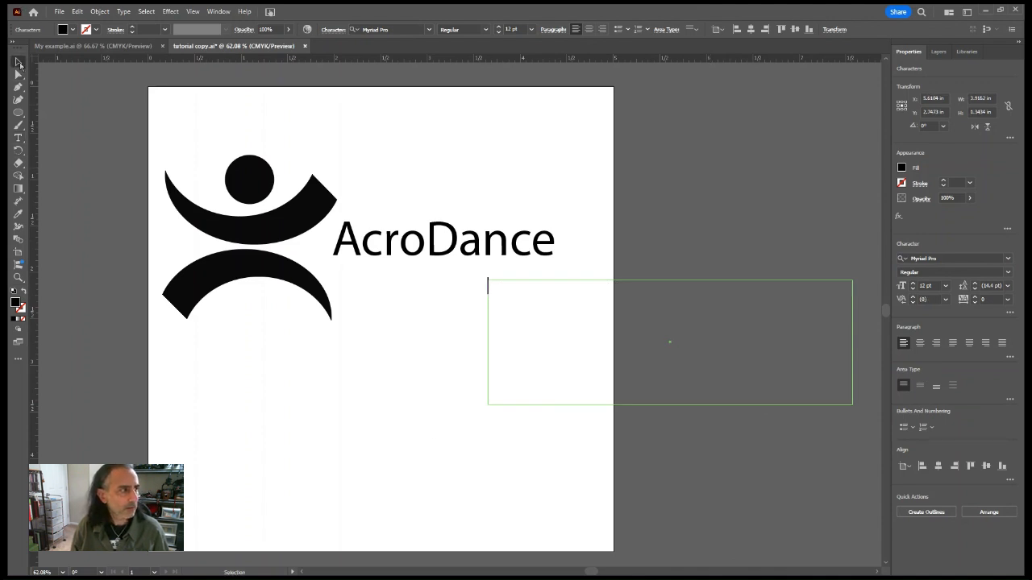
pyautogui.click(501, 272)
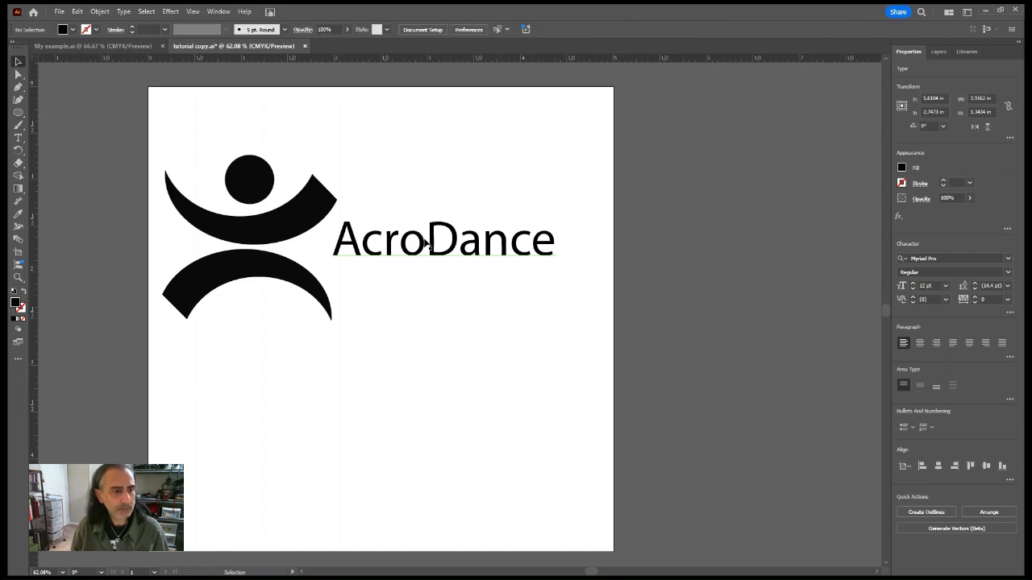
# - Set the font of the whole AcroDance text to Segoe Script
pyautogui.press('t')
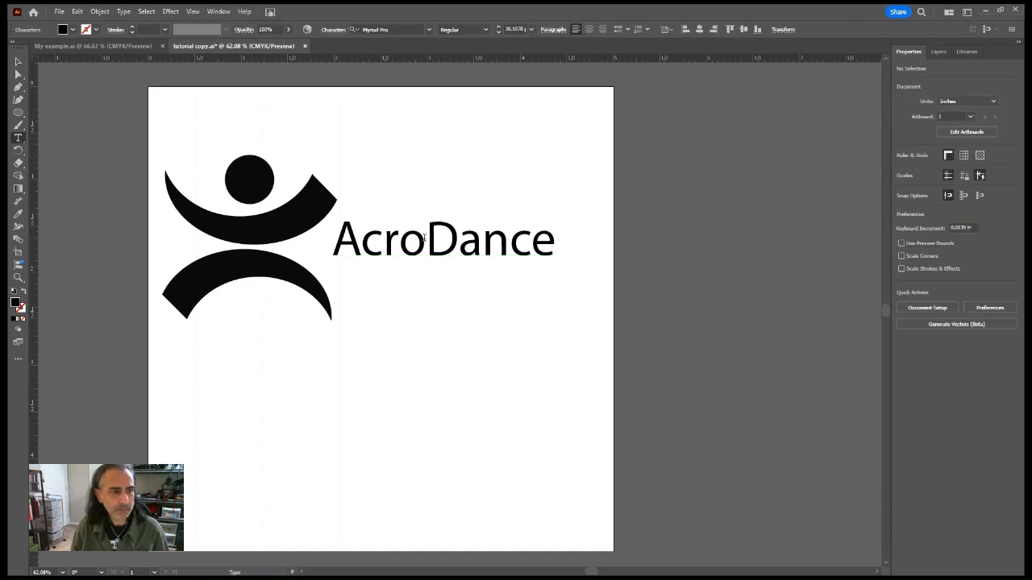
pyautogui.doubleClick(424, 238)
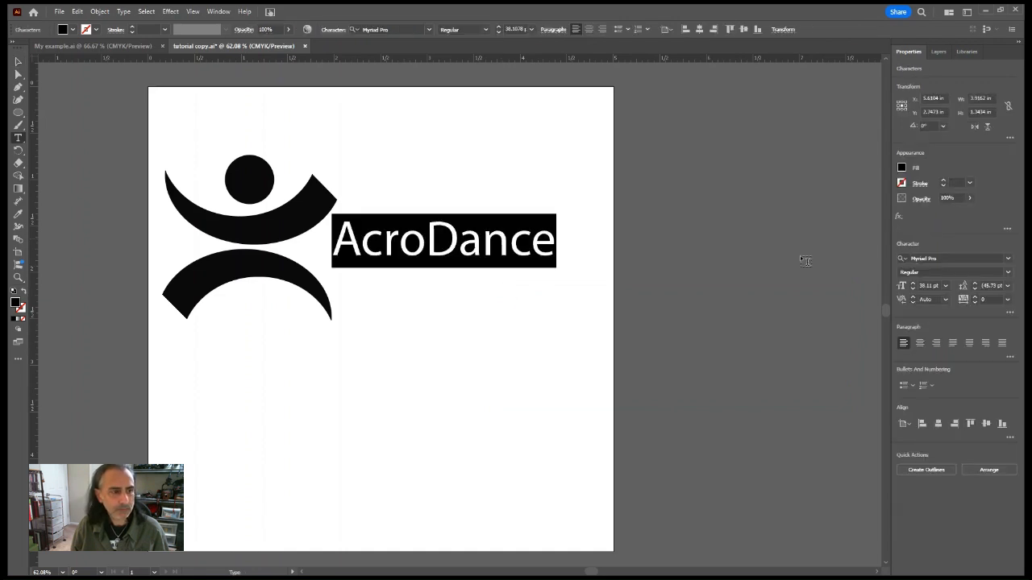
pyautogui.click(1007, 261)
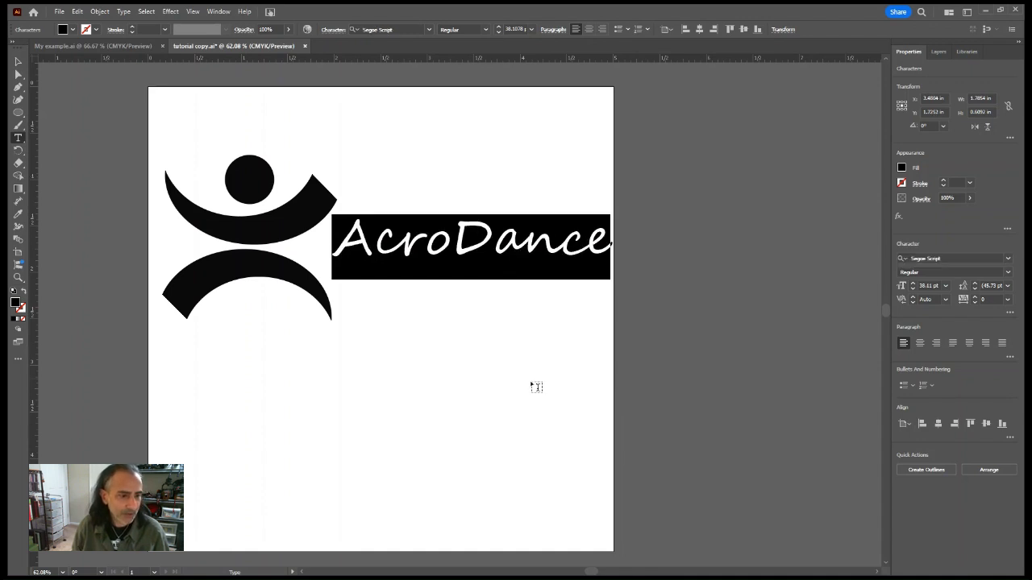
# - Copy the word "Dance" and delete it from the text object so that it reads "Acro"
pyautogui.click(493, 242)
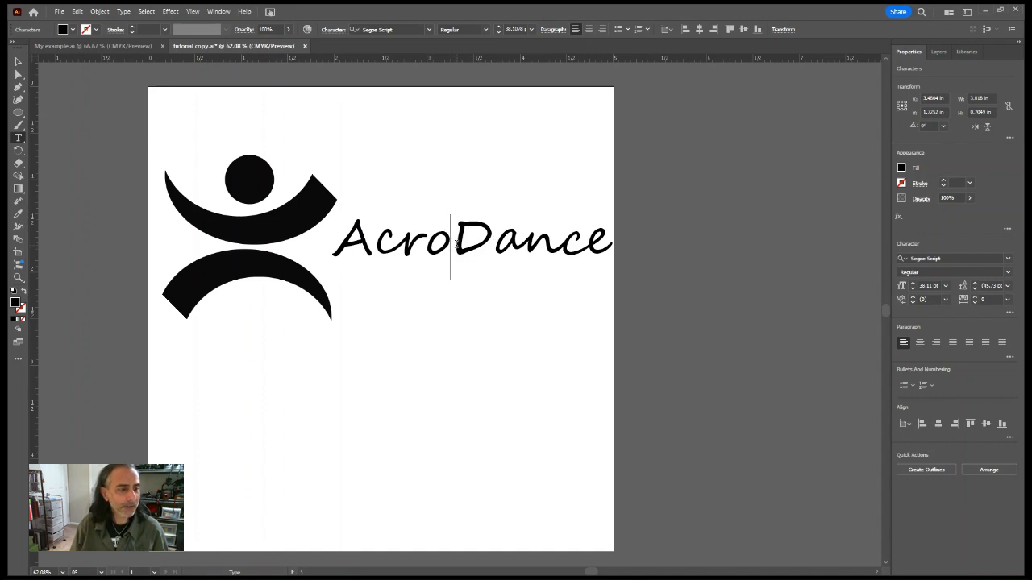
pyautogui.moveTo(458, 245); pyautogui.dragTo(620, 240)
pyautogui.hotkey('ctrl', 'c')
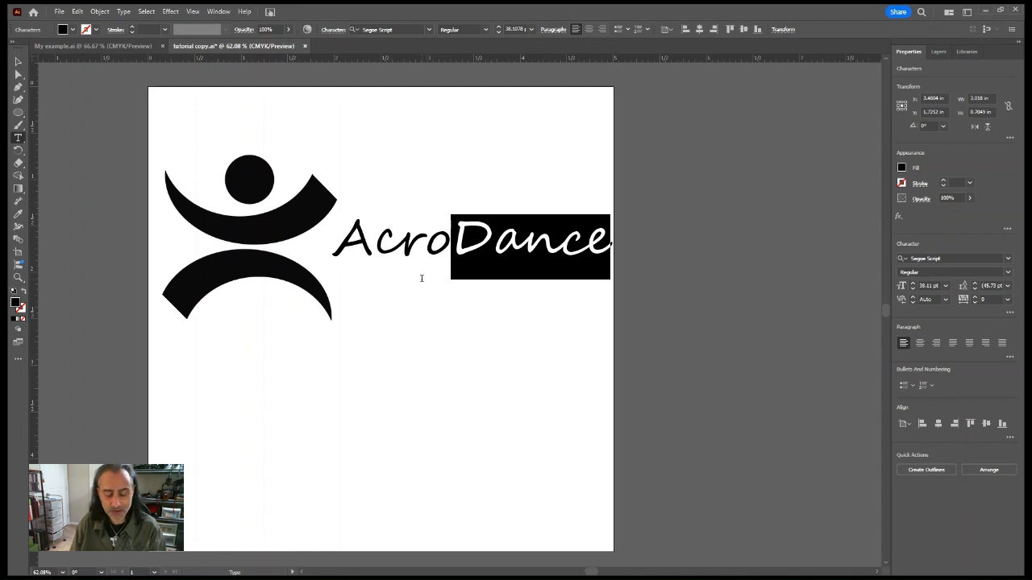
pyautogui.press('Escape')
pyautogui.press('BackSpace')
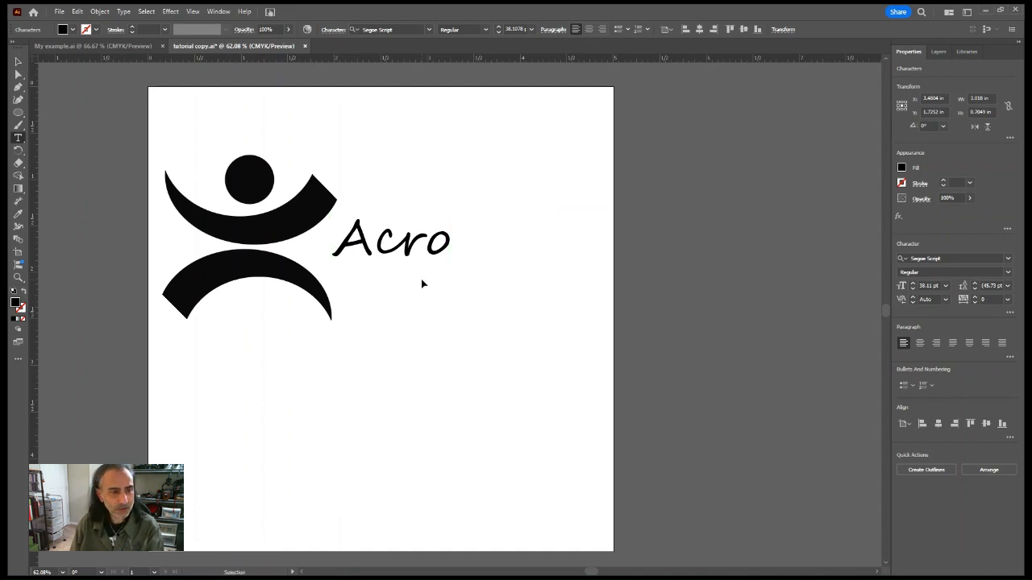
pyautogui.click(18, 62)
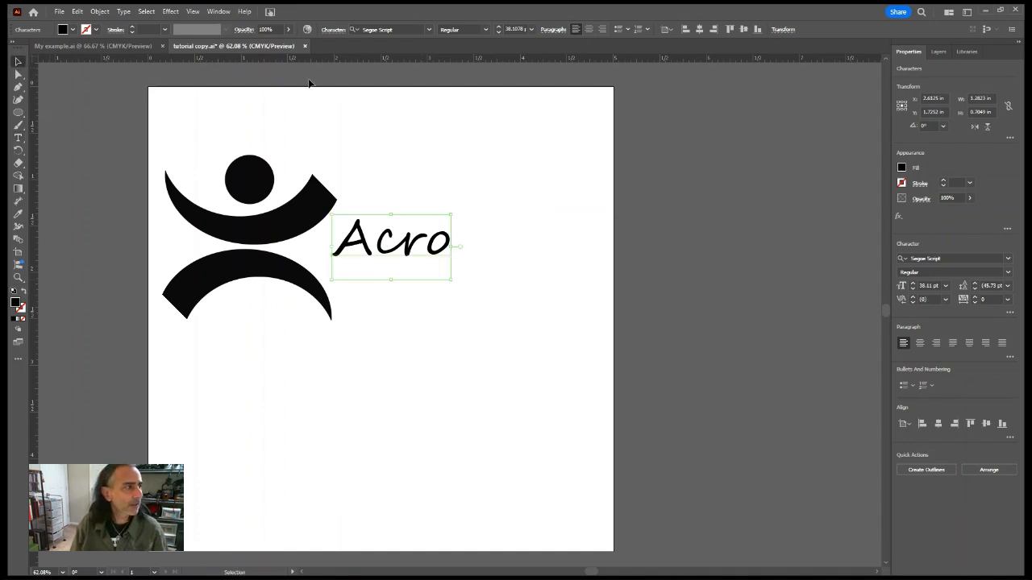
# - Paste "Dance" as a separate text object and position it just below and to the right of "Acro"
pyautogui.click(473, 127)
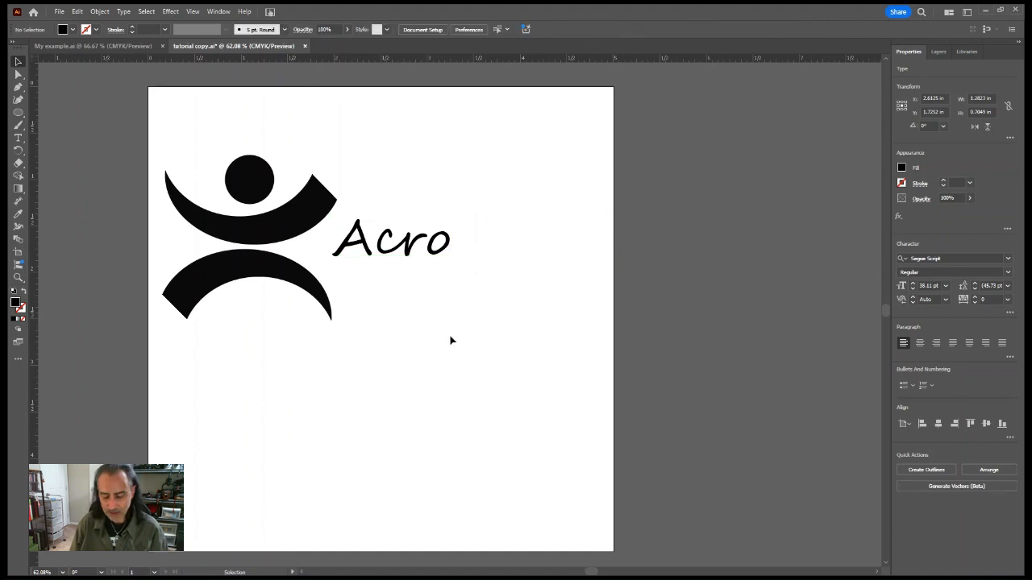
pyautogui.hotkey('ctrl', 'v')
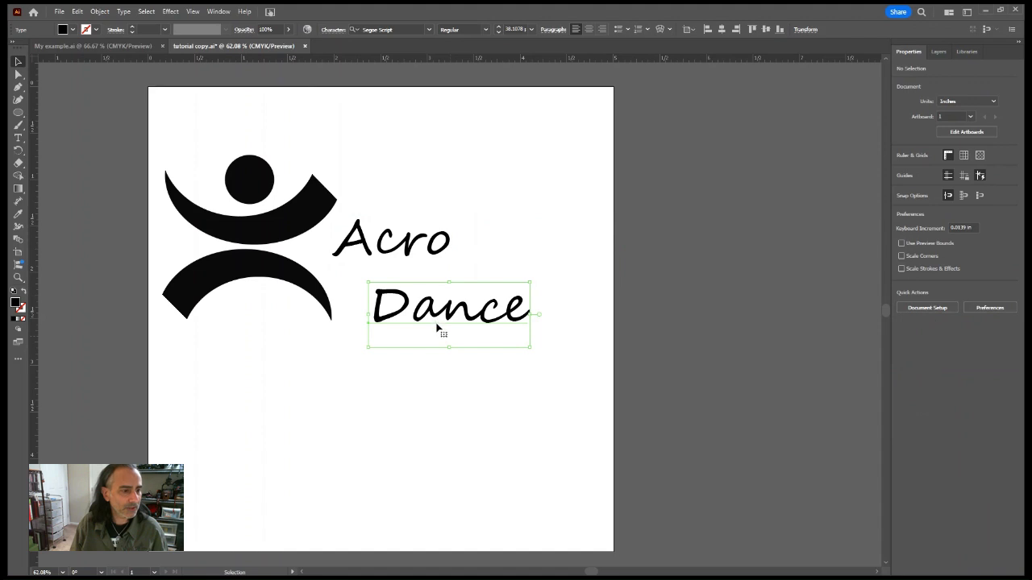
pyautogui.moveTo(436, 327); pyautogui.dragTo(460, 298)
# - Enlarge "Acro" to about 43.79 pt against the figure and place "Dance" just above its right end
pyautogui.moveTo(399, 247); pyautogui.dragTo(375, 246)
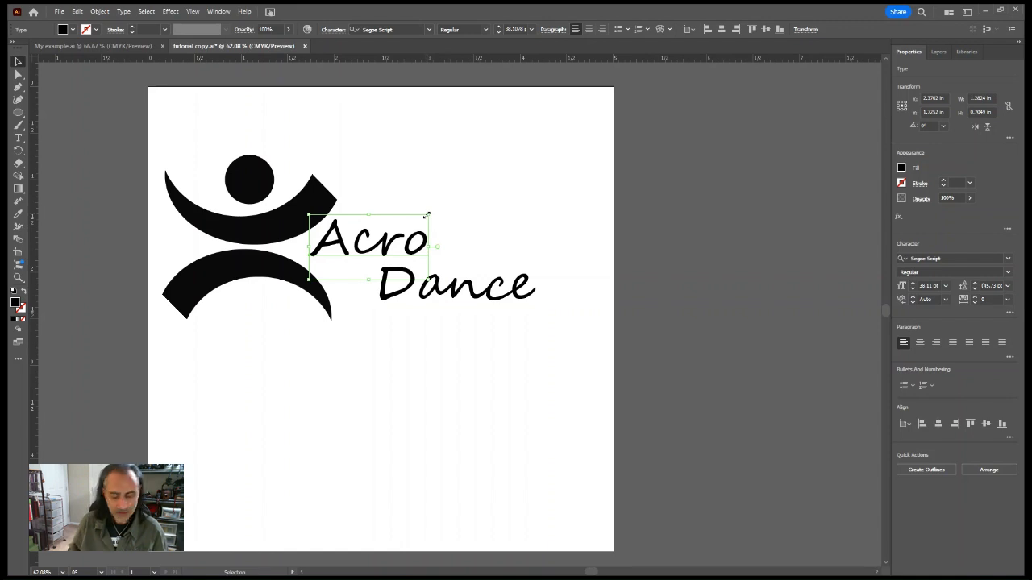
pyautogui.moveTo(427, 214); pyautogui.dragTo(447, 197)
pyautogui.moveTo(453, 296); pyautogui.dragTo(490, 222)
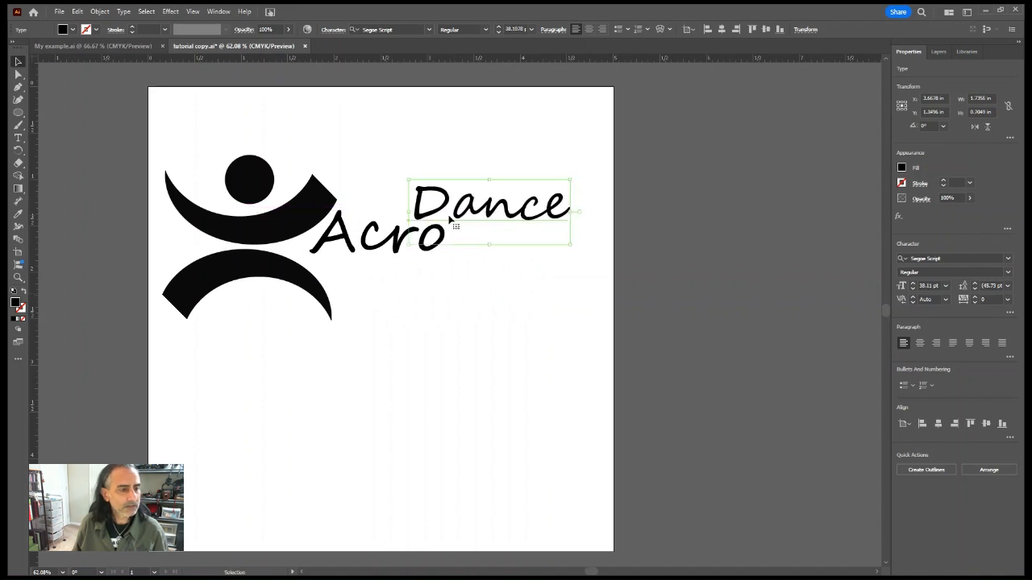
# - Tighten the kerning between the "D" and "a" of "Dance" to -75
pyautogui.click(17, 137)
pyautogui.click(454, 208)
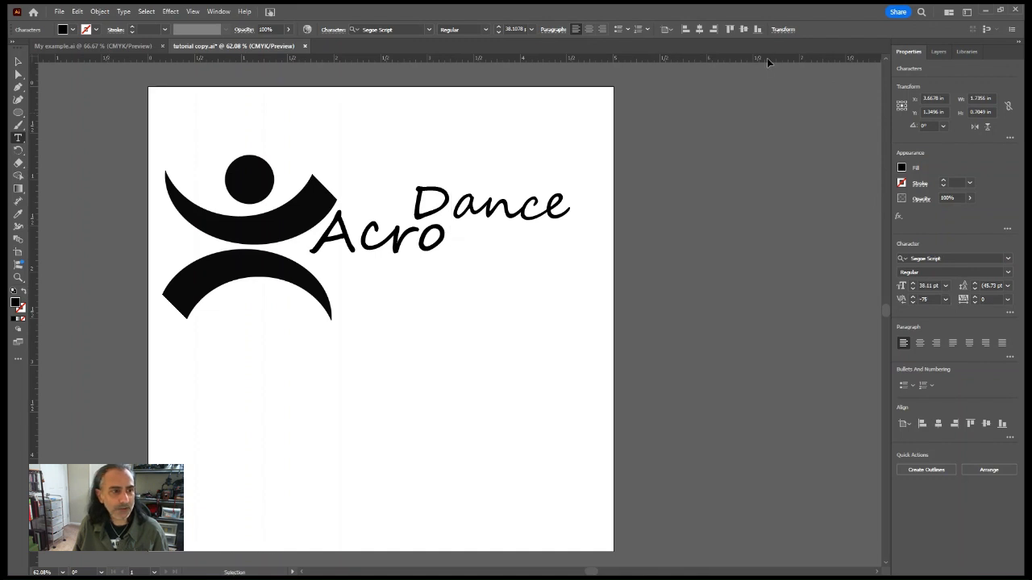
pyautogui.hotkey('alt', 'Left')
pyautogui.hotkey('alt', 'Left')
pyautogui.hotkey('alt', 'Left')
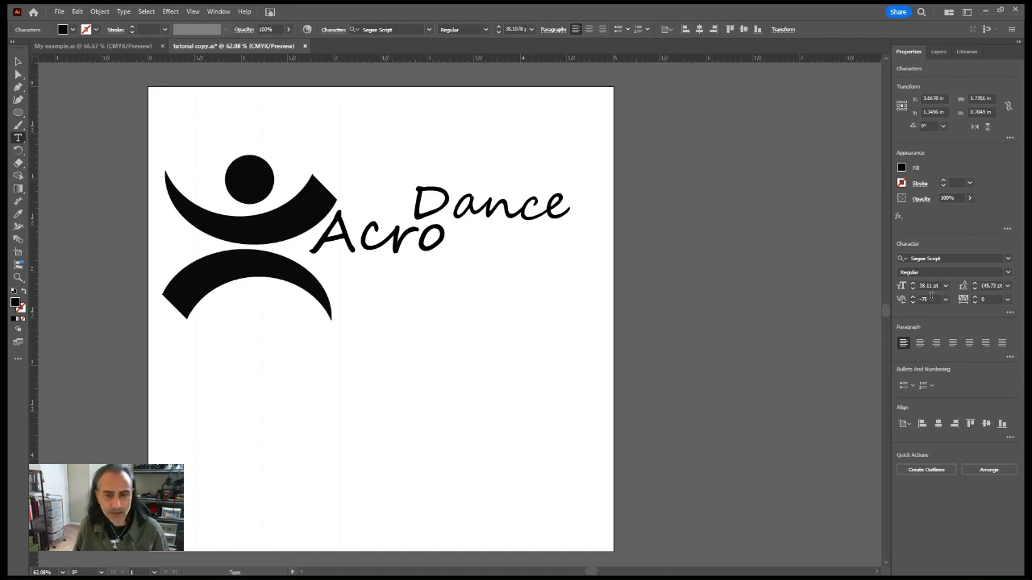
pyautogui.hotkey('alt', 'Left')
pyautogui.hotkey('alt', 'Left')
pyautogui.hotkey('alt', 'Left')
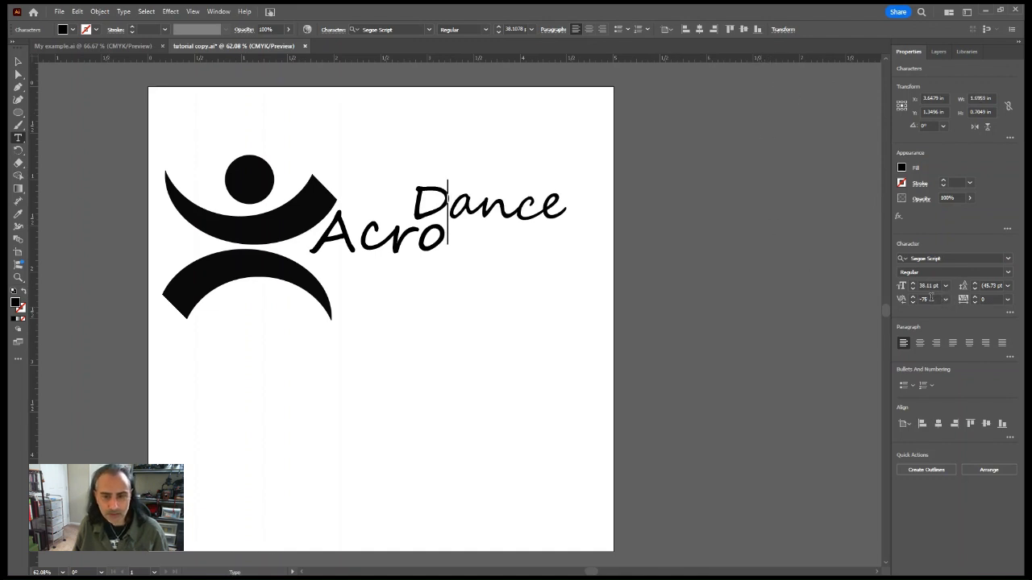
pyautogui.click(18, 62)
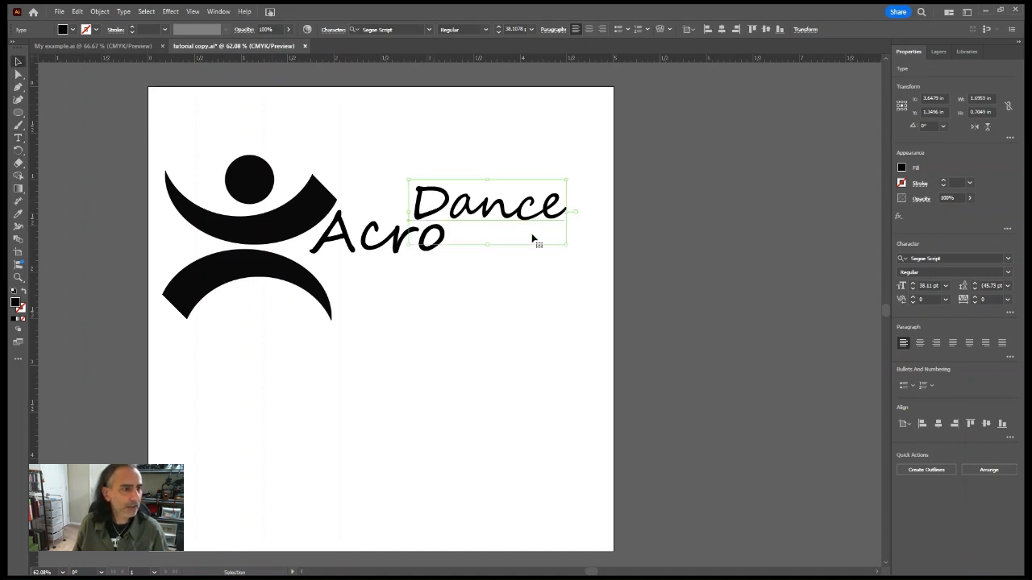
# - Warp "Dance" with a horizontal Arch envelope at 33% bend and shift it slightly down and to the right
pyautogui.click(658, 30)
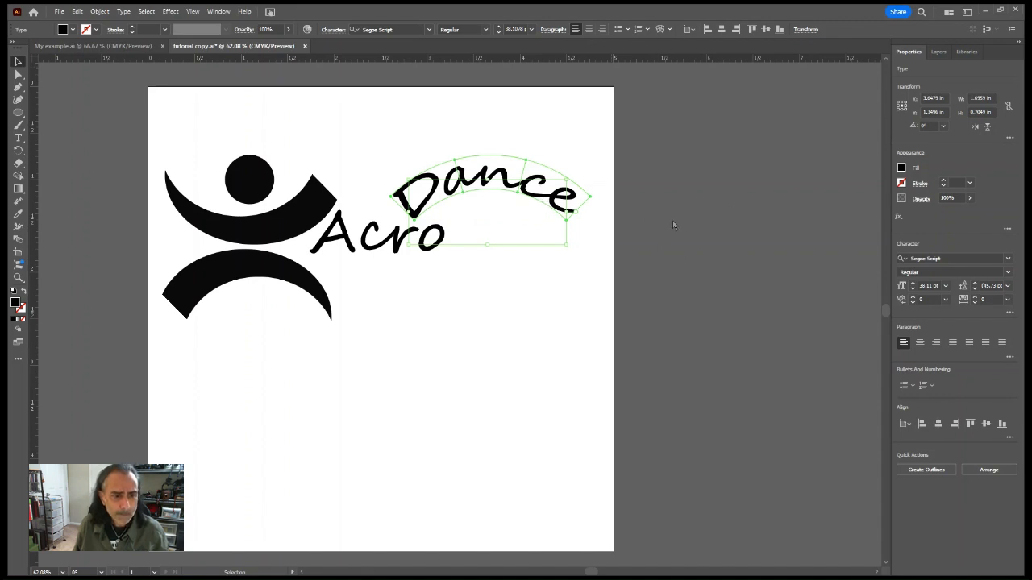
pyautogui.click(683, 276)
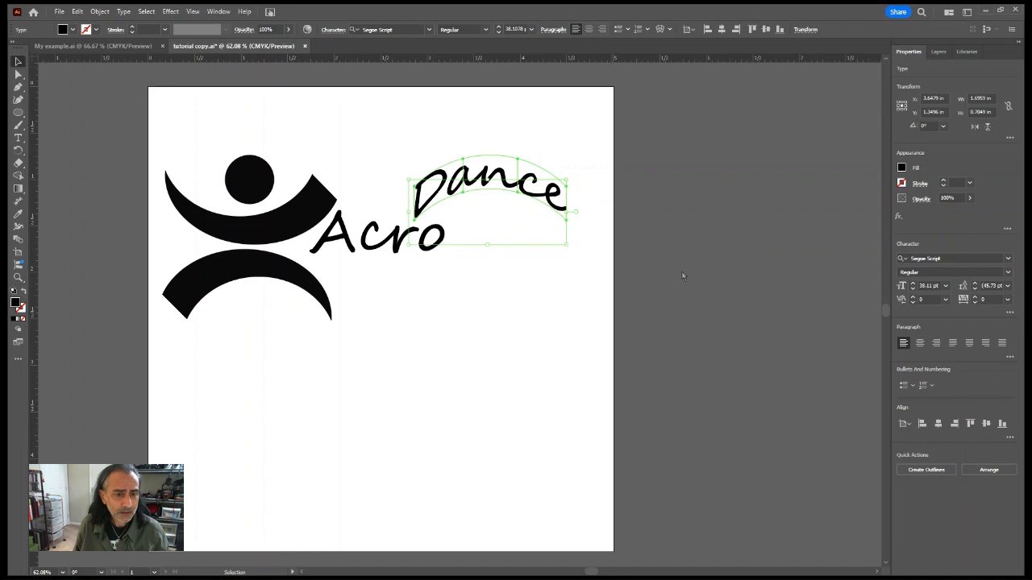
pyautogui.click(727, 253)
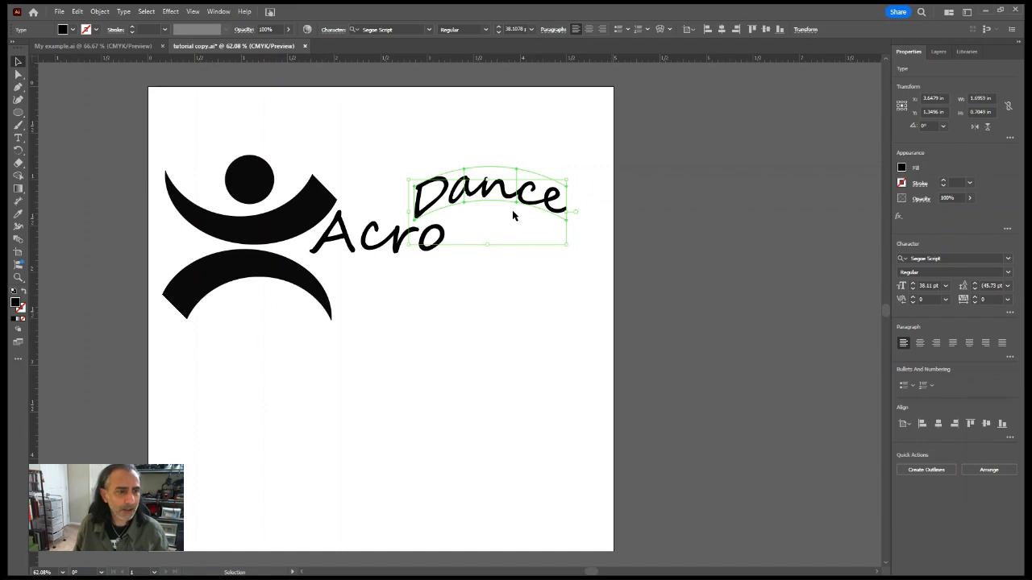
pyautogui.moveTo(508, 200); pyautogui.dragTo(523, 216)
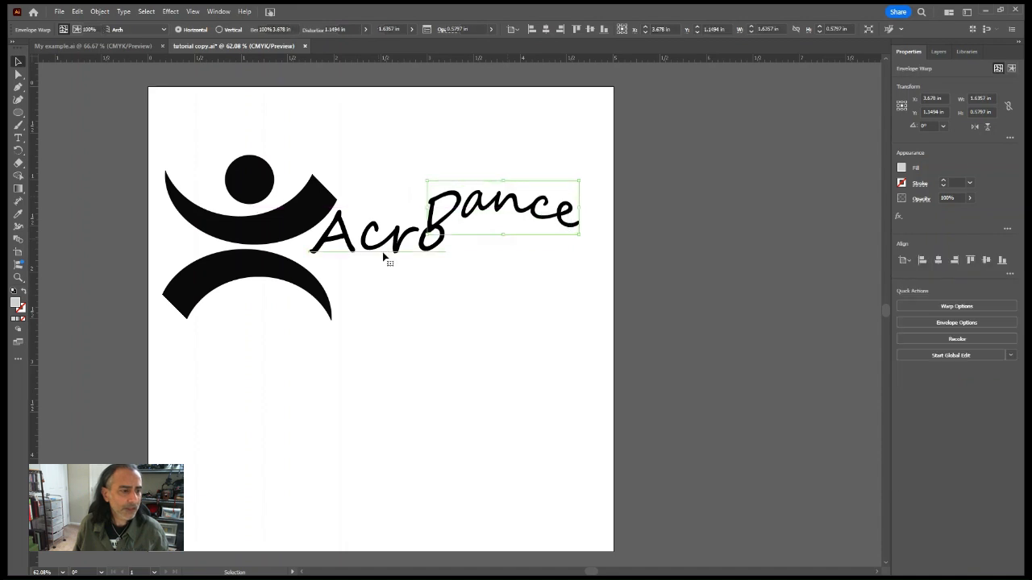
# - Warp "Acro" with a horizontal Arch envelope at -18% bend and shift it slightly down toward the figure
pyautogui.click(385, 256)
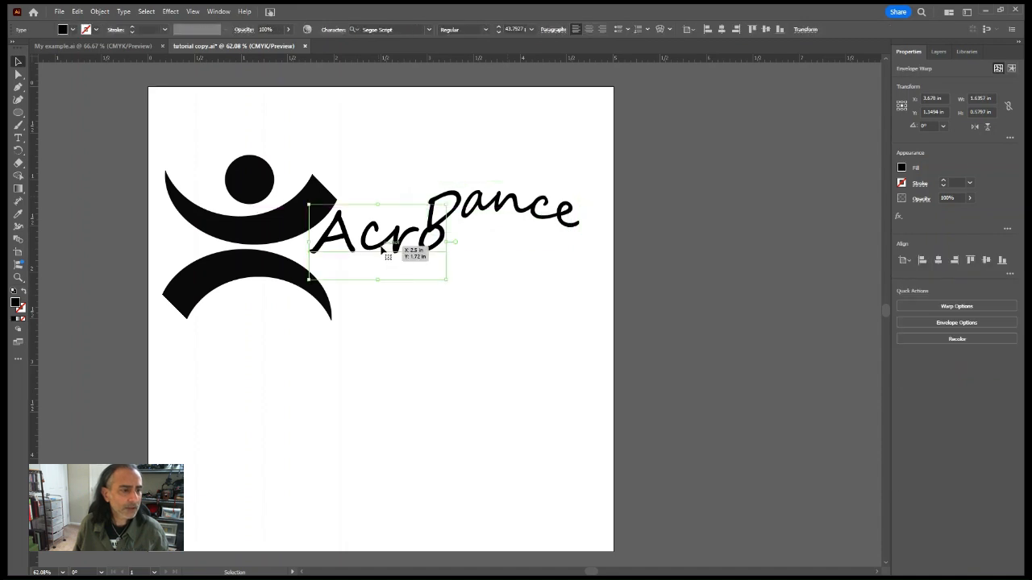
pyautogui.click(660, 29)
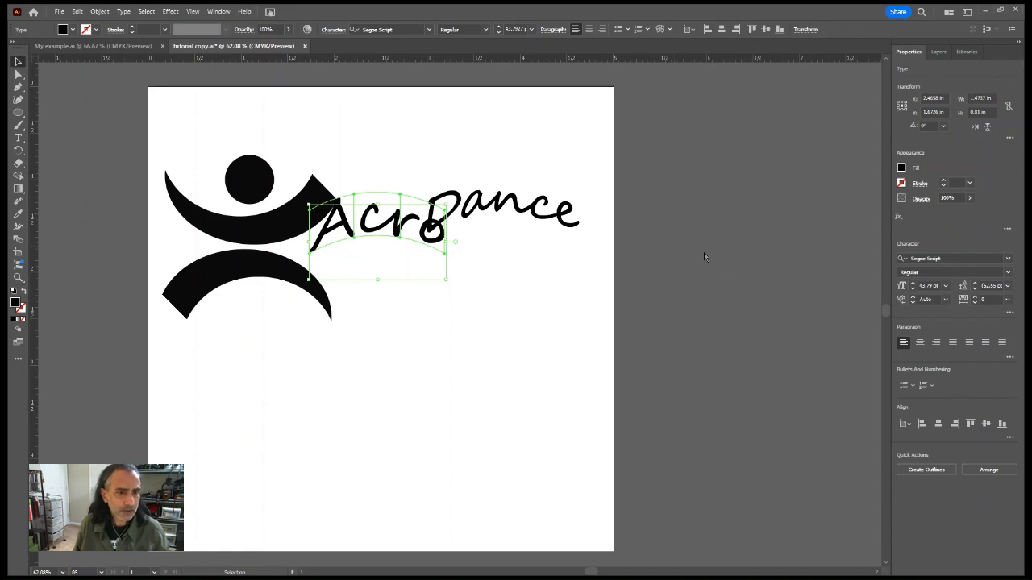
pyautogui.hotkey('ctrl', 'z')
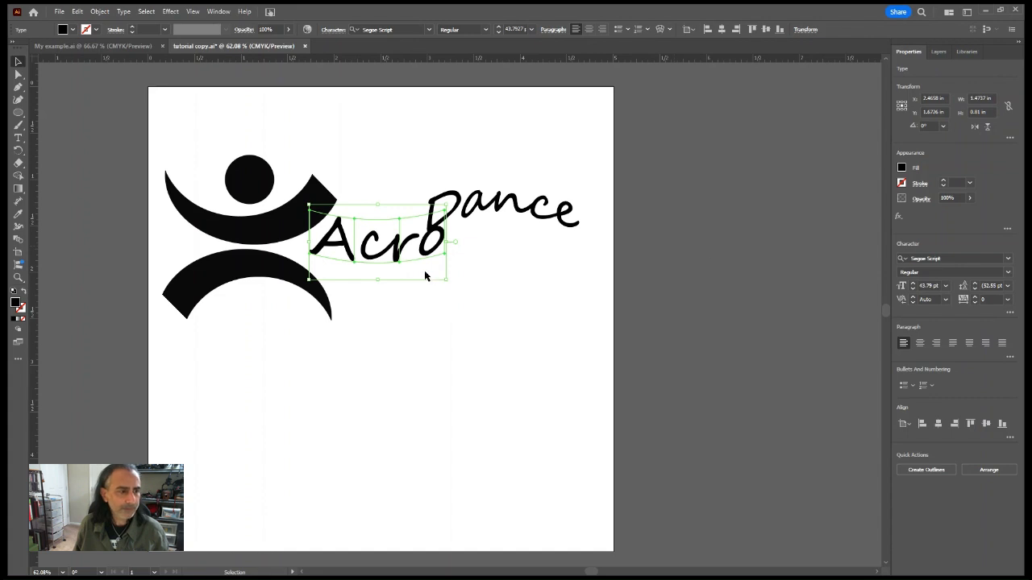
pyautogui.moveTo(381, 269); pyautogui.dragTo(364, 270)
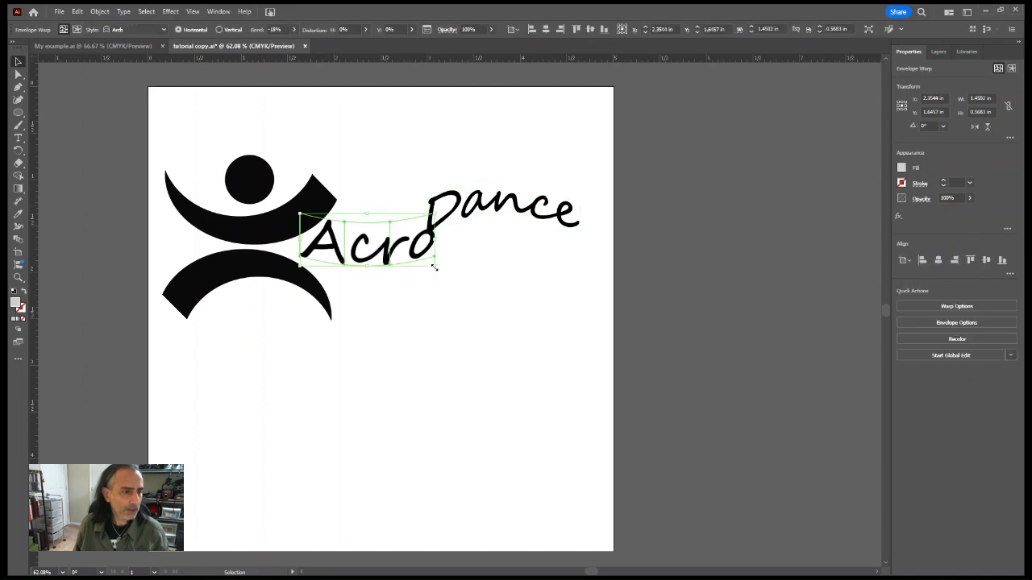
# - Shrink the warped "Acro" and move "Dance" down against it so that both form one flowing word
pyautogui.moveTo(433, 266); pyautogui.dragTo(401, 264)
pyautogui.click(472, 216)
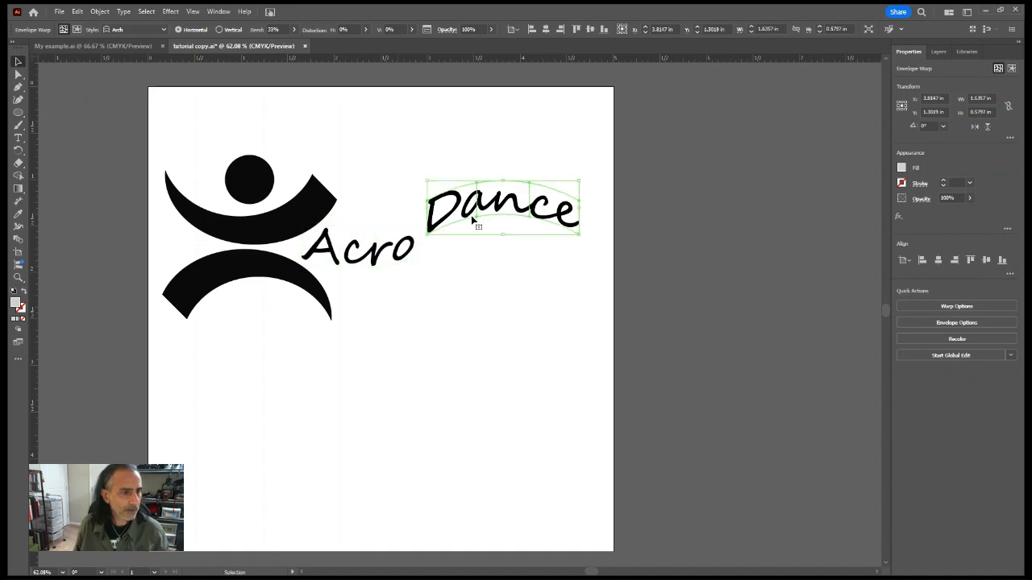
pyautogui.moveTo(470, 215); pyautogui.dragTo(462, 247)
pyautogui.click(540, 403)
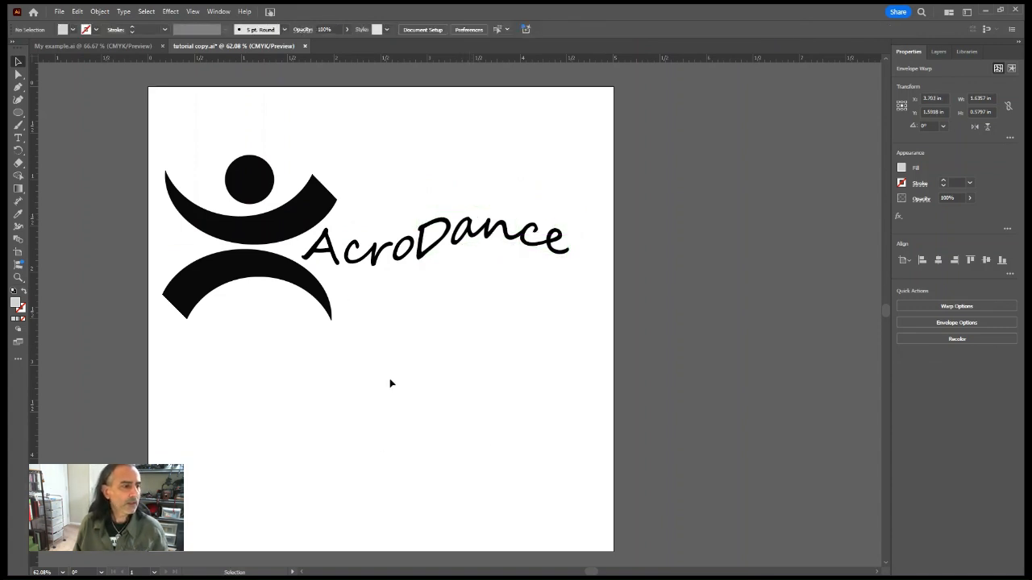